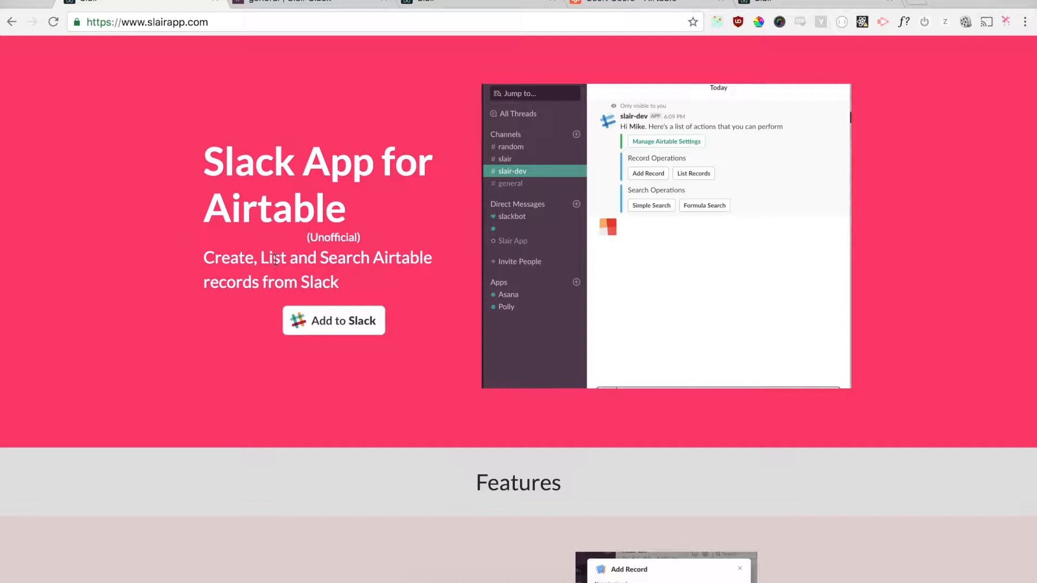
# Step: Highlight 'Create', 'List' and 'Search Airtable' in the Slair tagline, then switch to the Slair Slack workspace
pyautogui.doubleClick(242, 260)
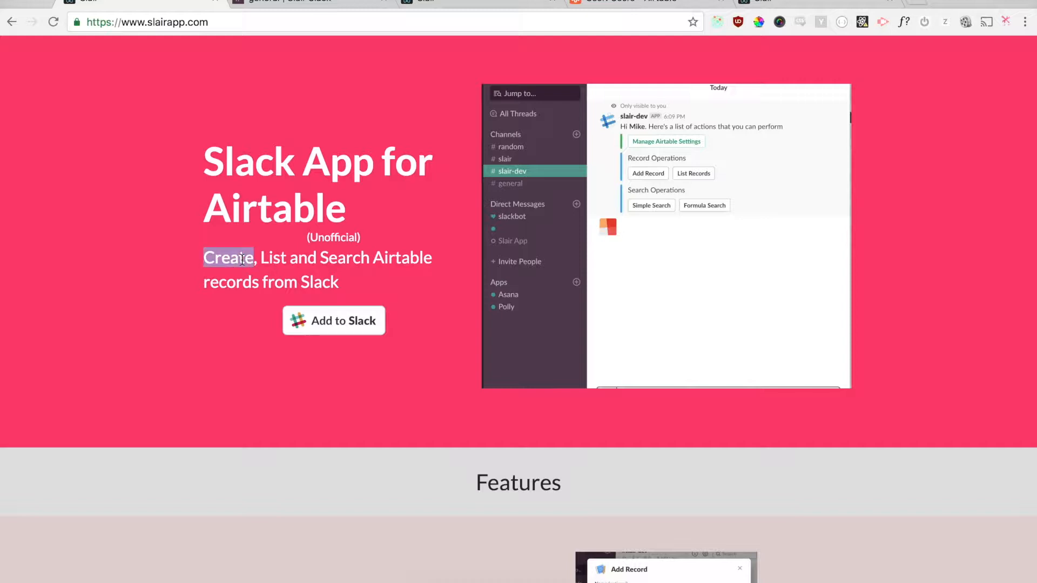
pyautogui.doubleClick(275, 259)
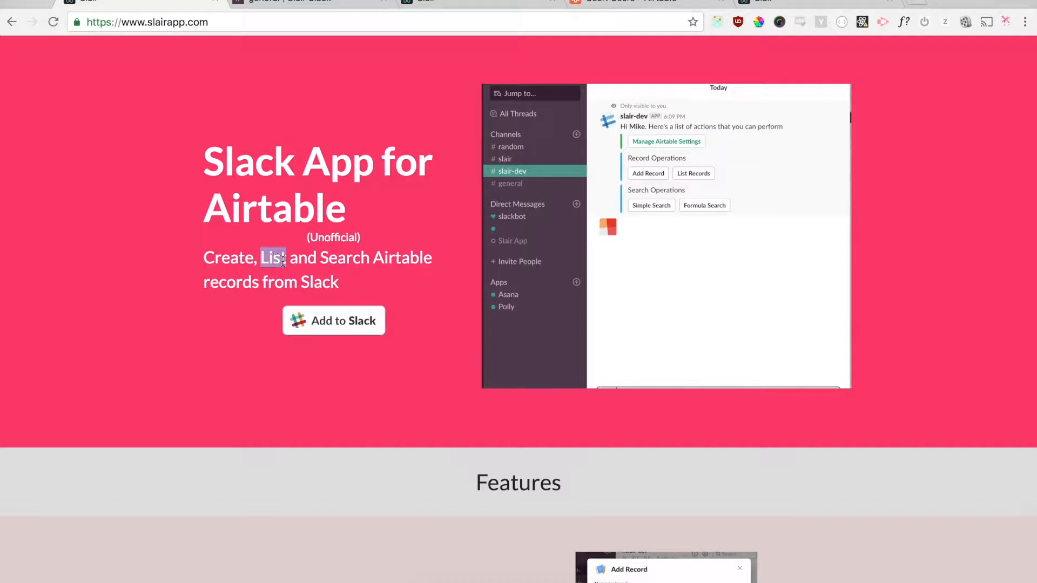
pyautogui.click(318, 261)
pyautogui.moveTo(321, 258); pyautogui.dragTo(446, 261)
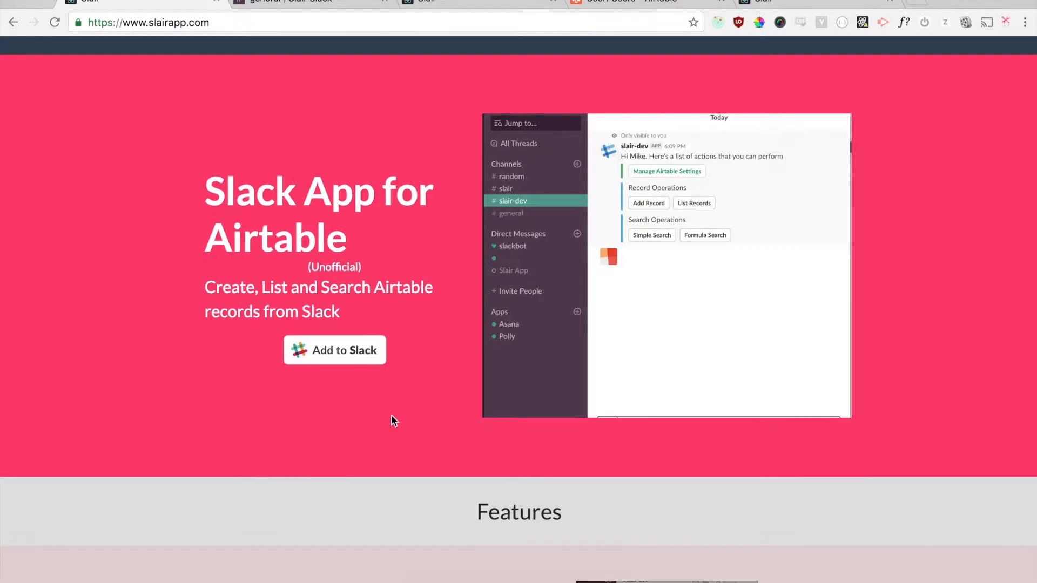
pyautogui.click(296, 2)
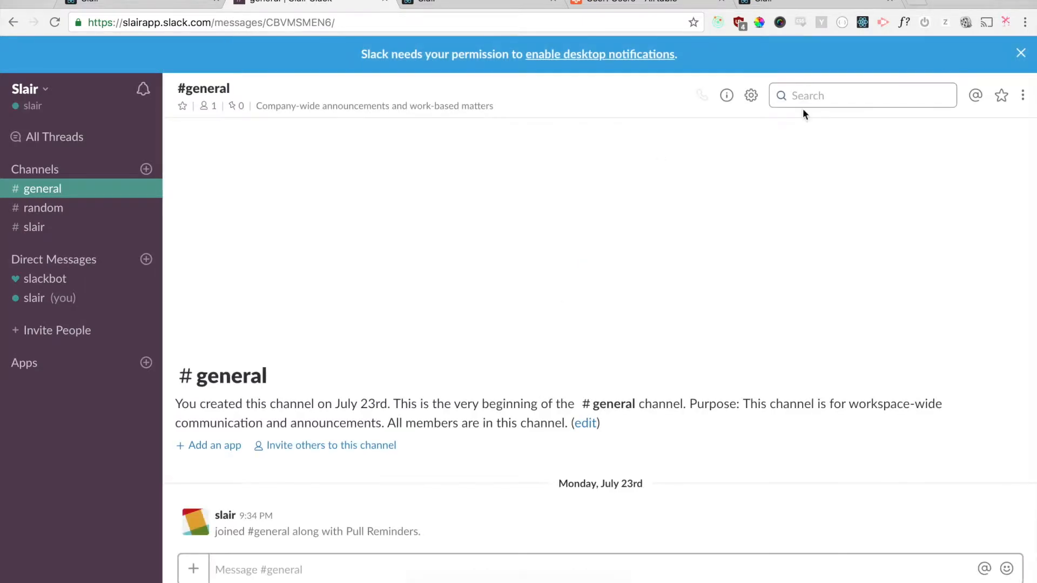
# Step: Dismiss the notification banner and send /slair in #general
pyautogui.click(1020, 53)
pyautogui.click(734, 56)
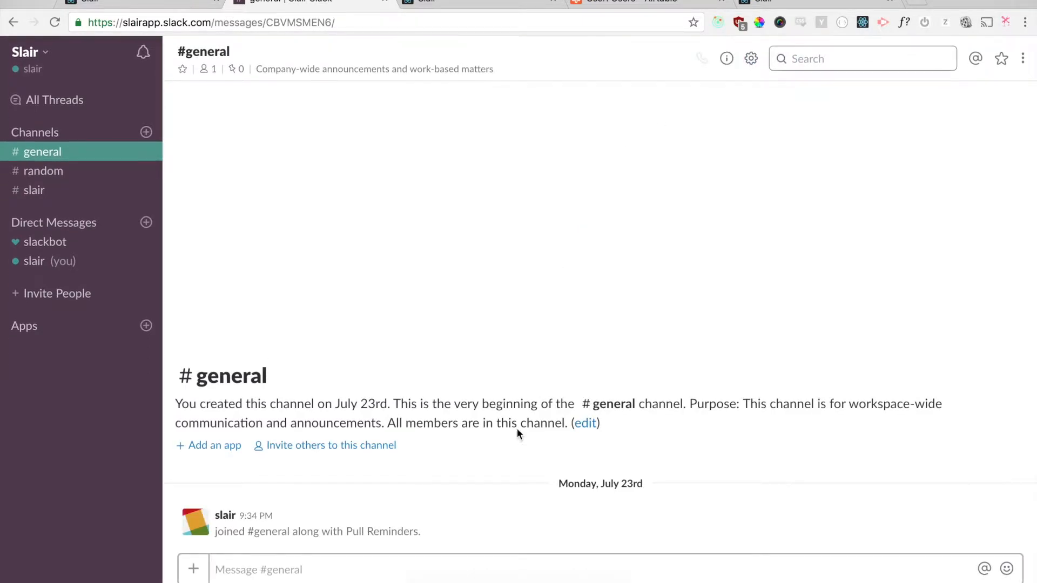
pyautogui.click(460, 575)
pyautogui.write('/slair')
pyautogui.press('Return')
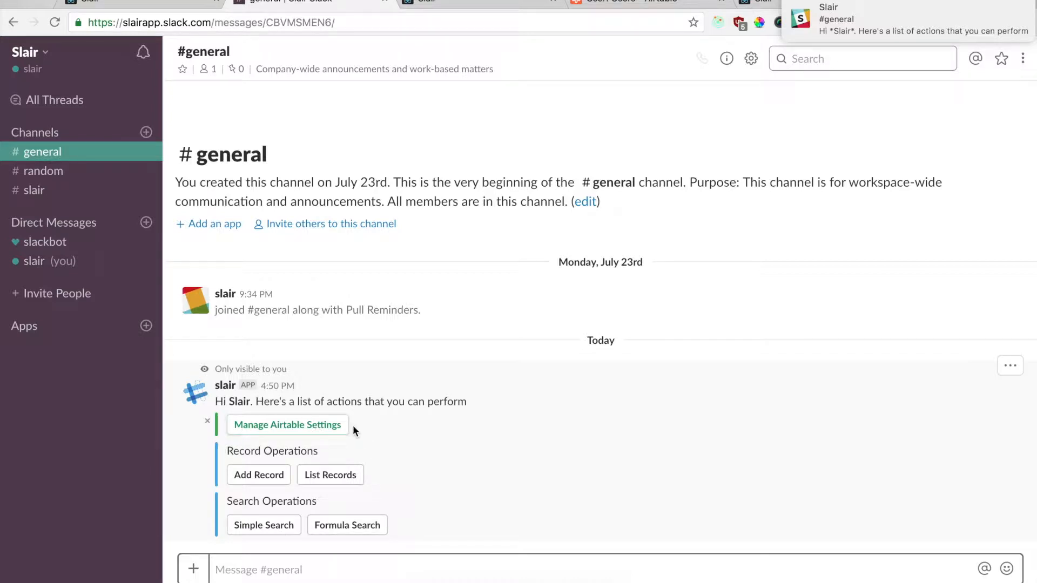
# Step: Start a Slair Add Record for the Users table
pyautogui.click(268, 476)
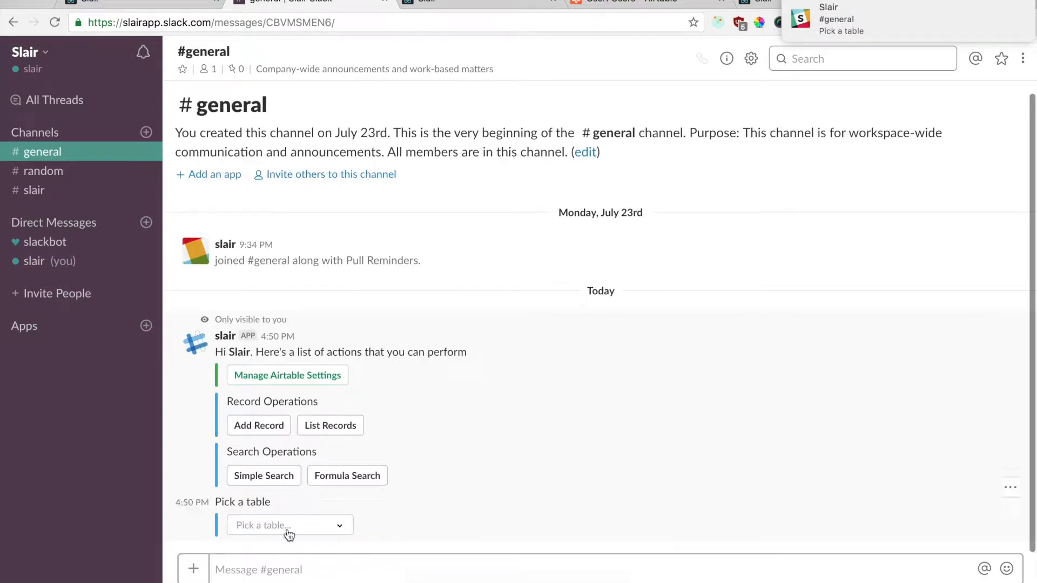
pyautogui.click(296, 525)
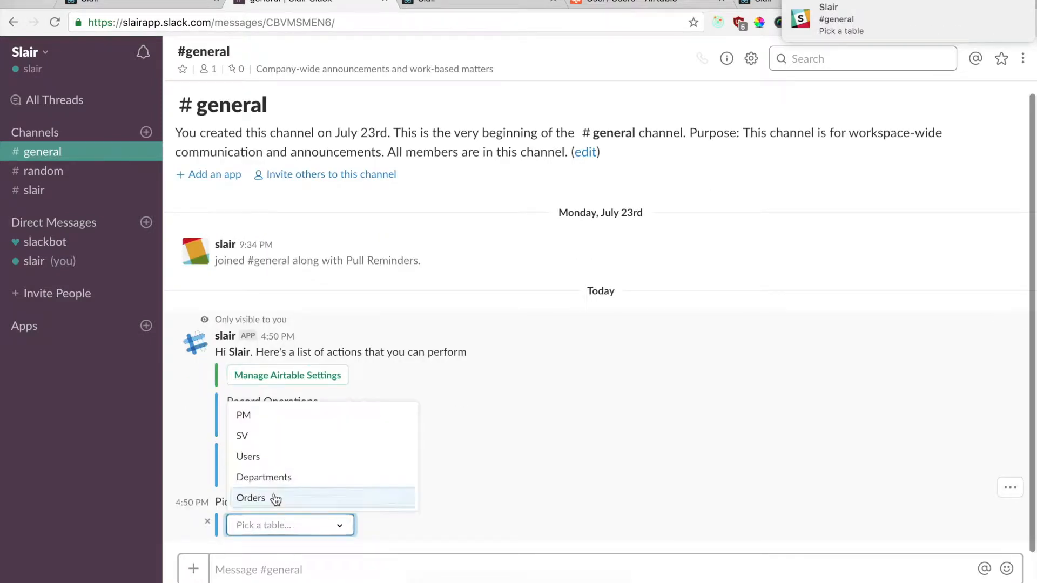
pyautogui.click(280, 465)
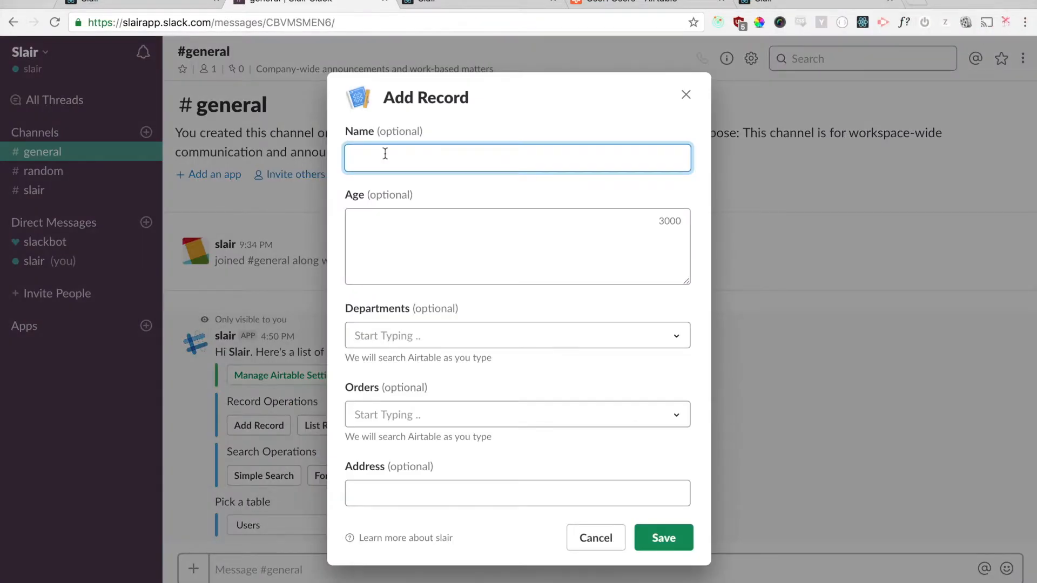
# Step: Enter Name 'Video' and Age 22 in the Add Record form
pyautogui.write('Video')
pyautogui.press('Tab')
pyautogui.write('22')
pyautogui.press('Tab')
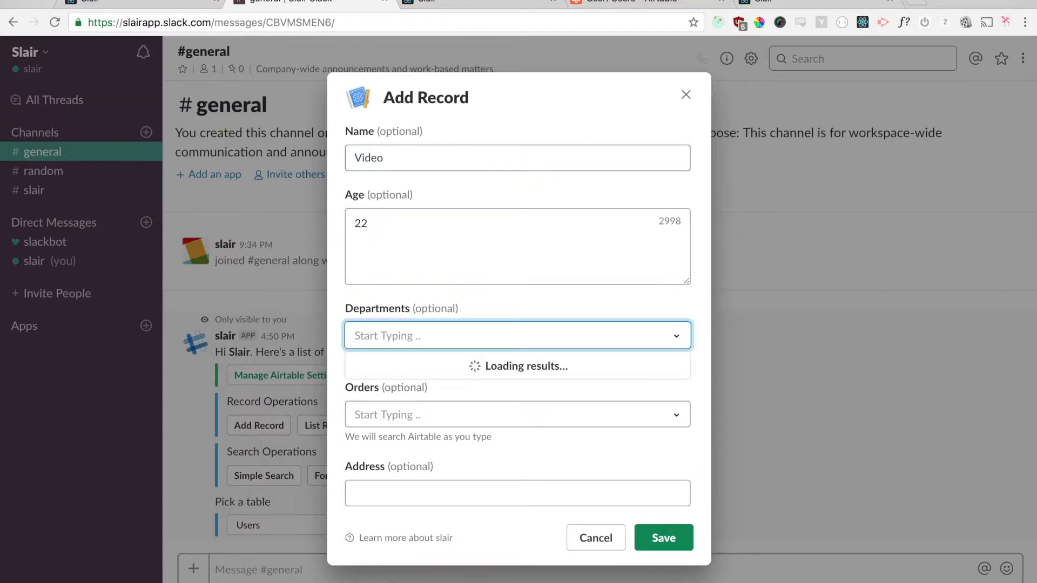
# Step: Link the Hardware department and the Iphone 10 order, then save
pyautogui.tripleClick(379, 303)
pyautogui.click(501, 306)
pyautogui.click(441, 340)
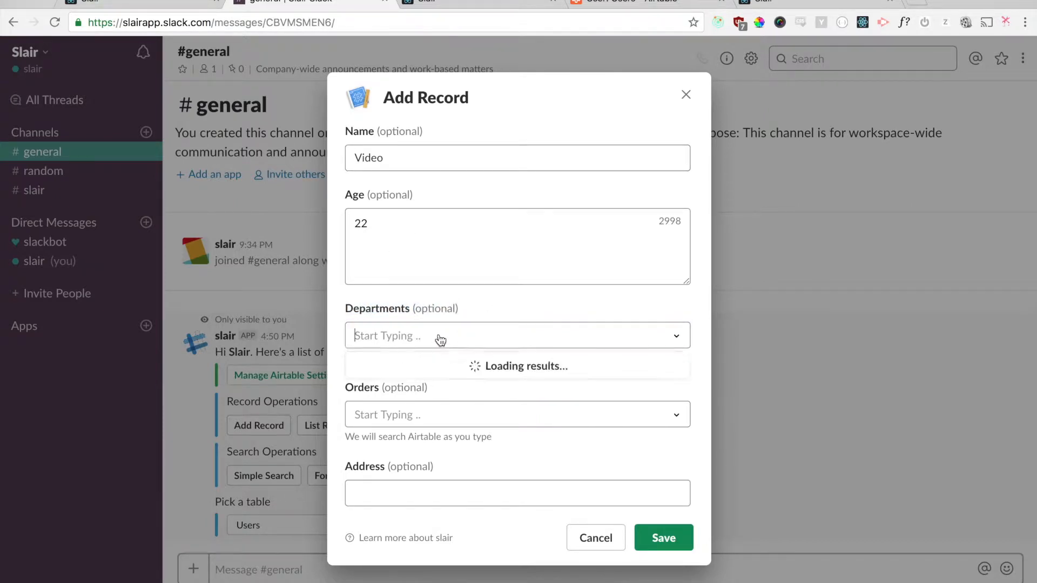
pyautogui.write('Ha')
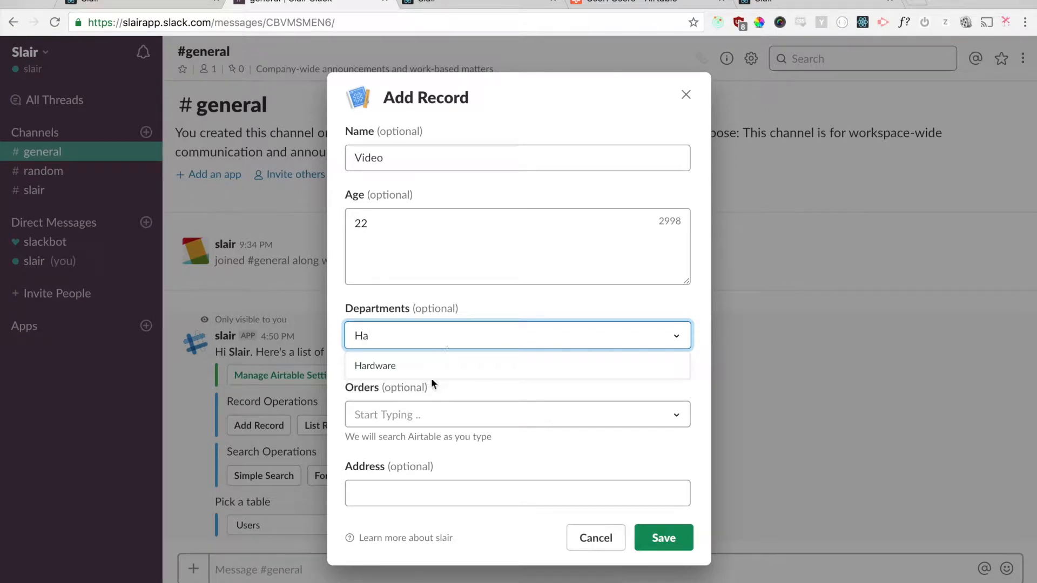
pyautogui.click(416, 372)
pyautogui.click(393, 419)
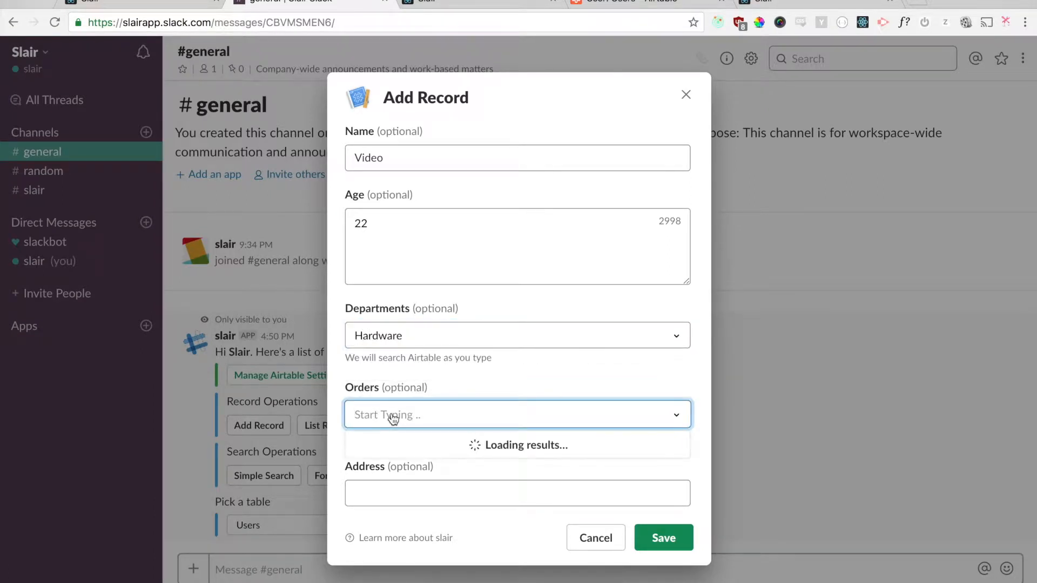
pyautogui.write('I')
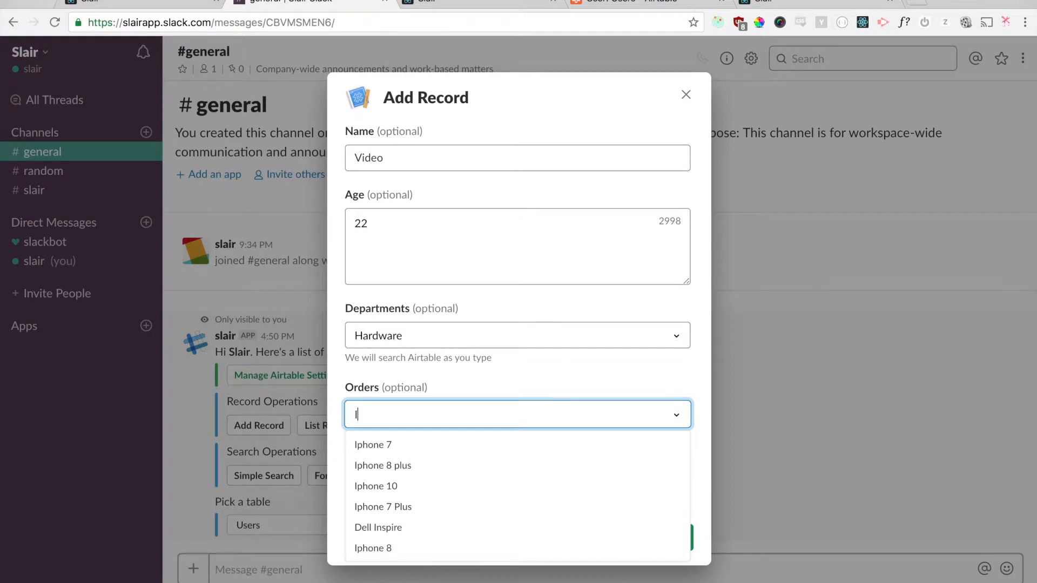
pyautogui.write('p')
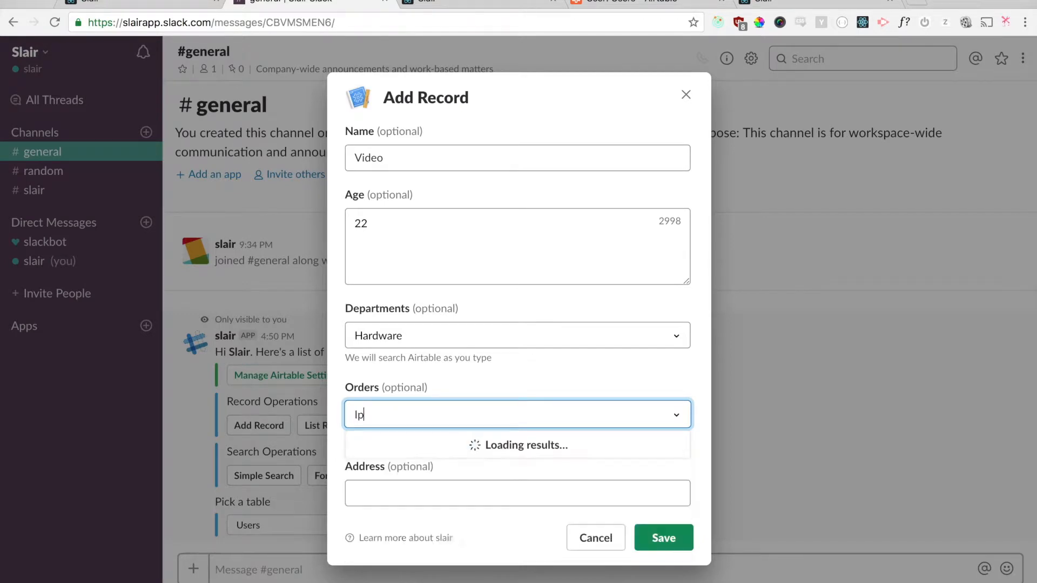
pyautogui.write('hone')
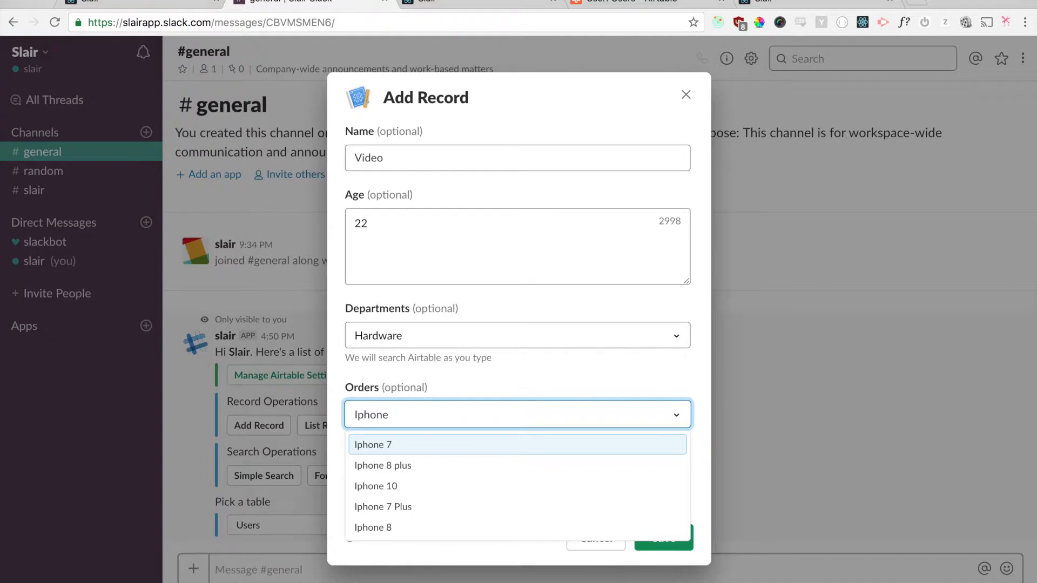
pyautogui.click(385, 485)
pyautogui.click(679, 537)
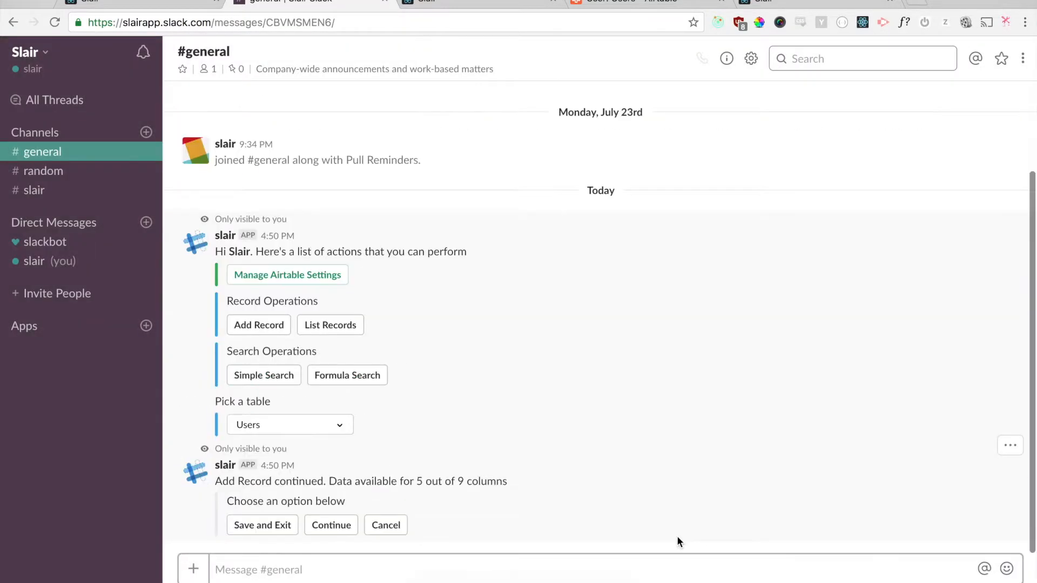
# Step: Highlight the bot's 'Add Record continued' lines and the '5 out of 9' progress
pyautogui.tripleClick(340, 485)
pyautogui.tripleClick(343, 493)
pyautogui.click(342, 492)
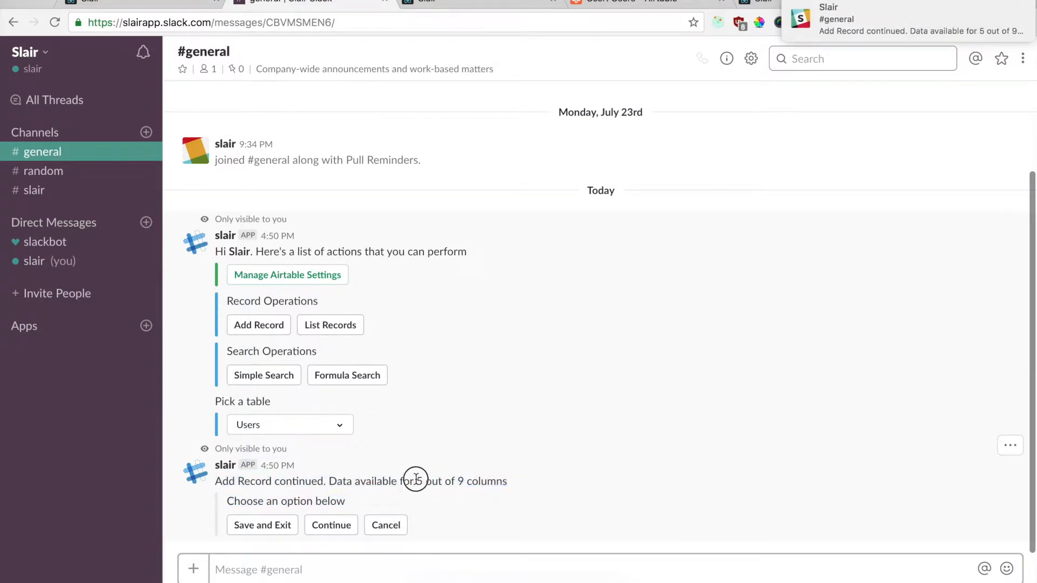
pyautogui.moveTo(416, 480); pyautogui.dragTo(463, 479)
pyautogui.click(463, 479)
# Step: Continue the record with the user's e-mail, MSelect Option1 and SSelect SOption1, then save
pyautogui.click(324, 522)
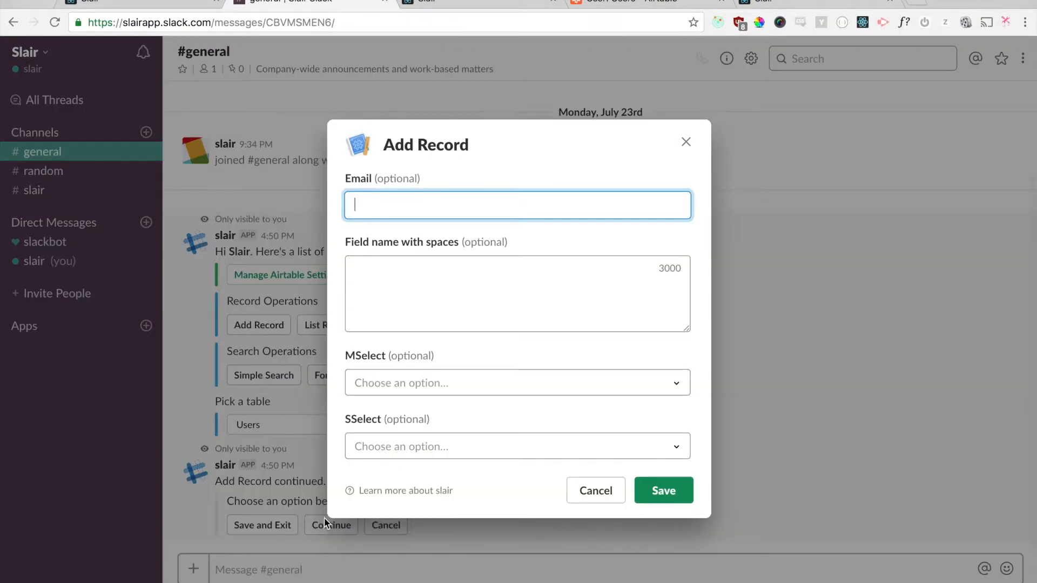
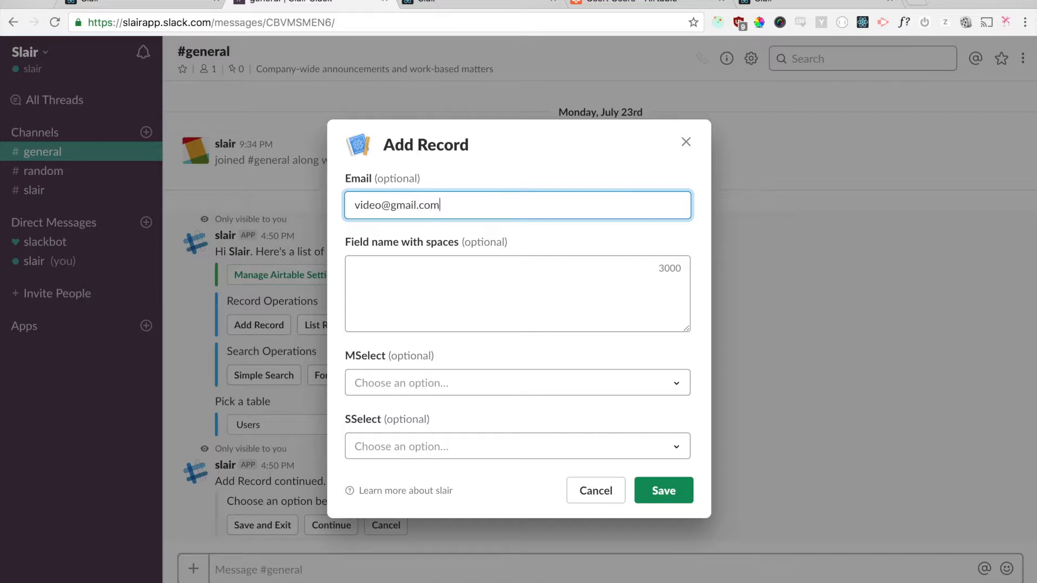
pyautogui.doubleClick(365, 356)
pyautogui.click(480, 380)
pyautogui.click(476, 432)
pyautogui.click(399, 449)
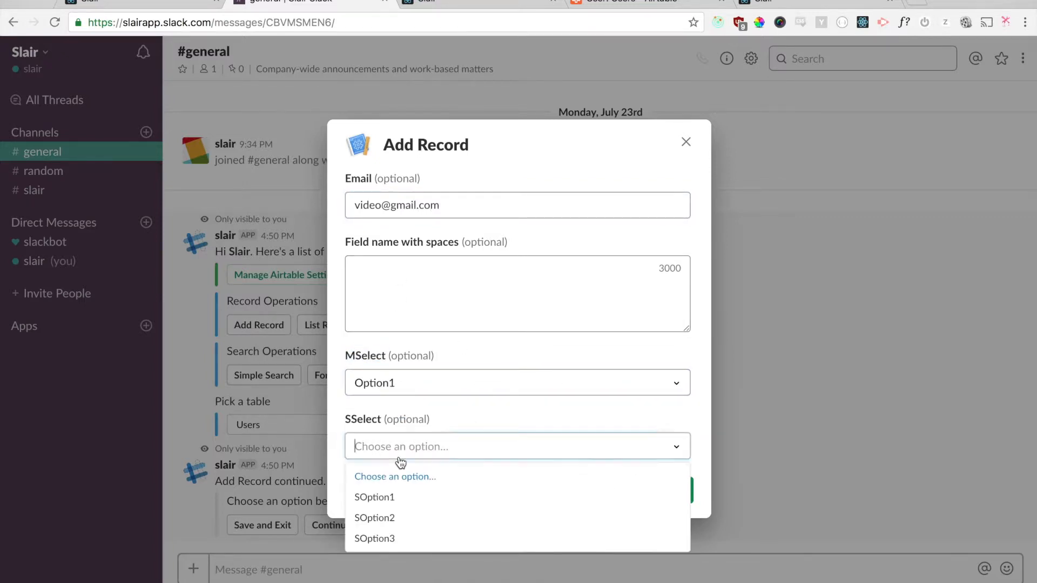
pyautogui.click(410, 500)
pyautogui.click(658, 489)
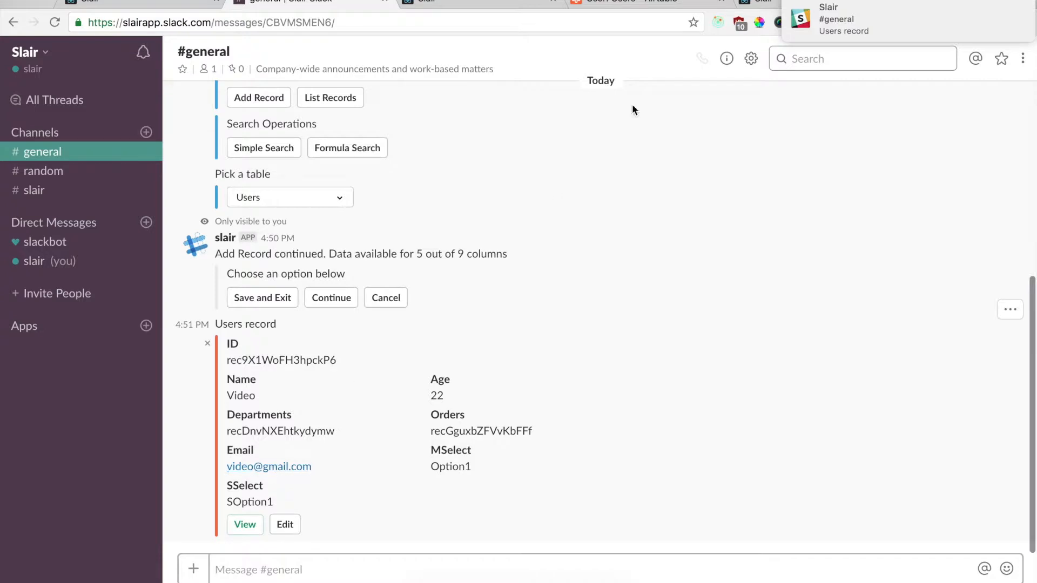
# Step: Check the Airtable Users table, then open the Video record from Slack's View button
pyautogui.click(662, 2)
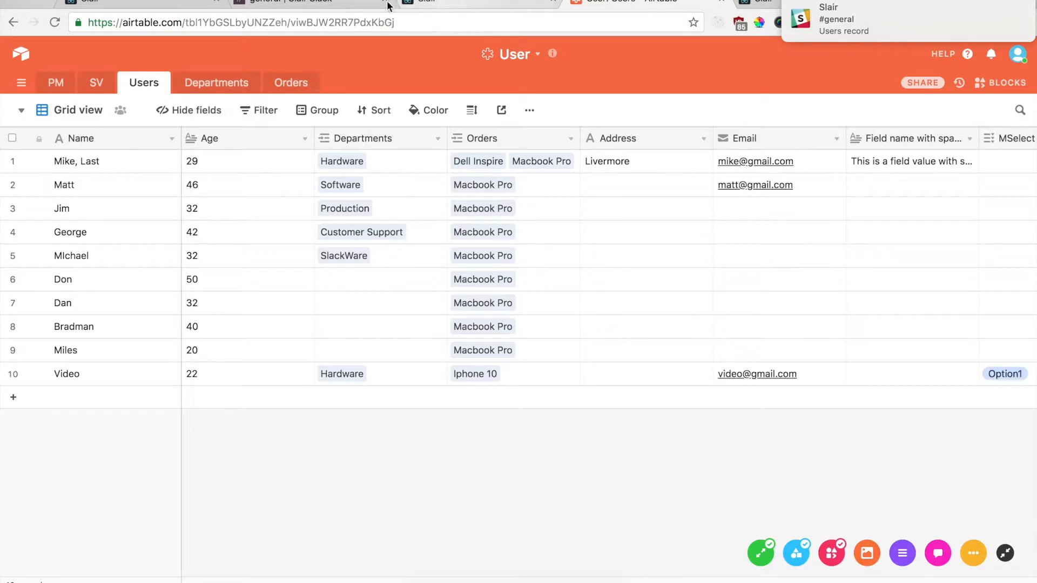
pyautogui.click(295, 2)
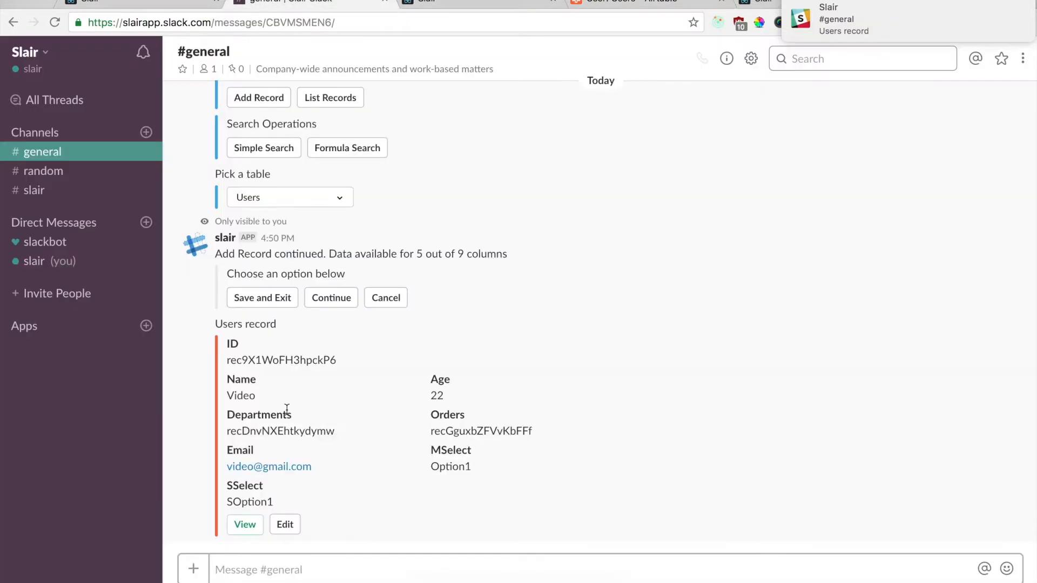
pyautogui.click(246, 524)
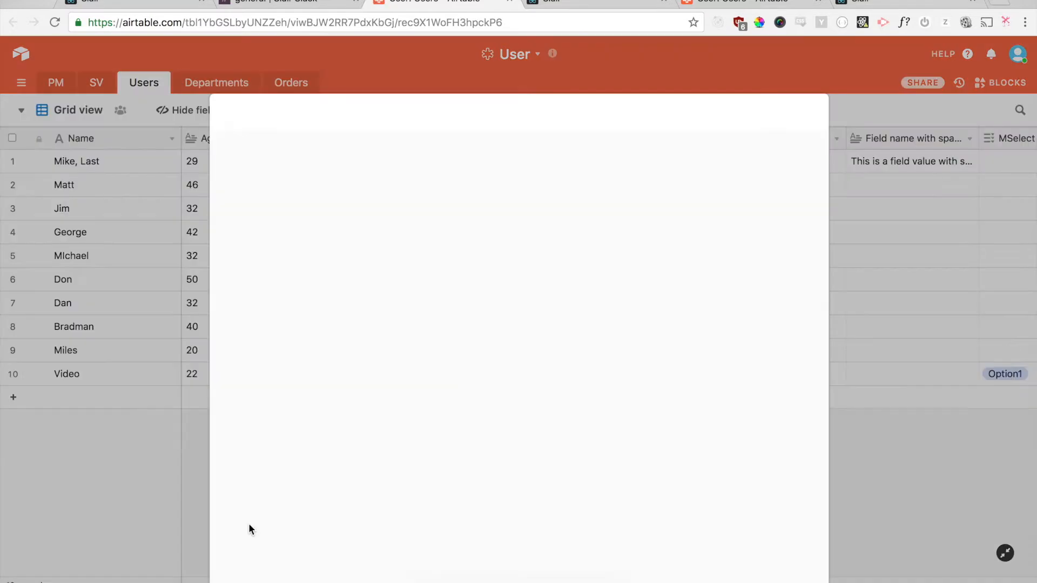
# Step: Review the Video record's Hardware, Iphone 10 and age 22 details, close it and return to Slack
pyautogui.scroll(-7, 346, 243)
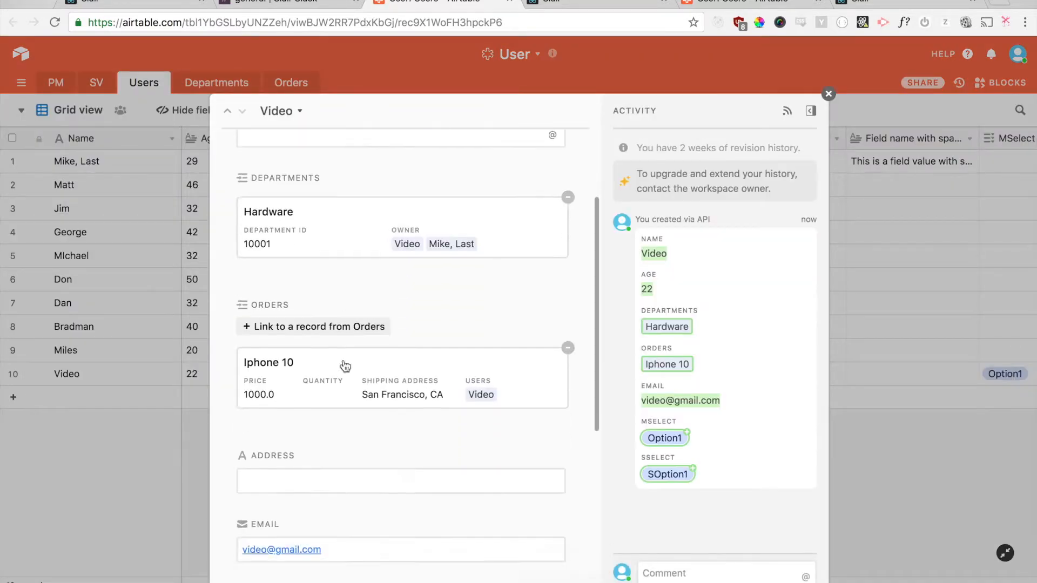
pyautogui.scroll(-8, 342, 359)
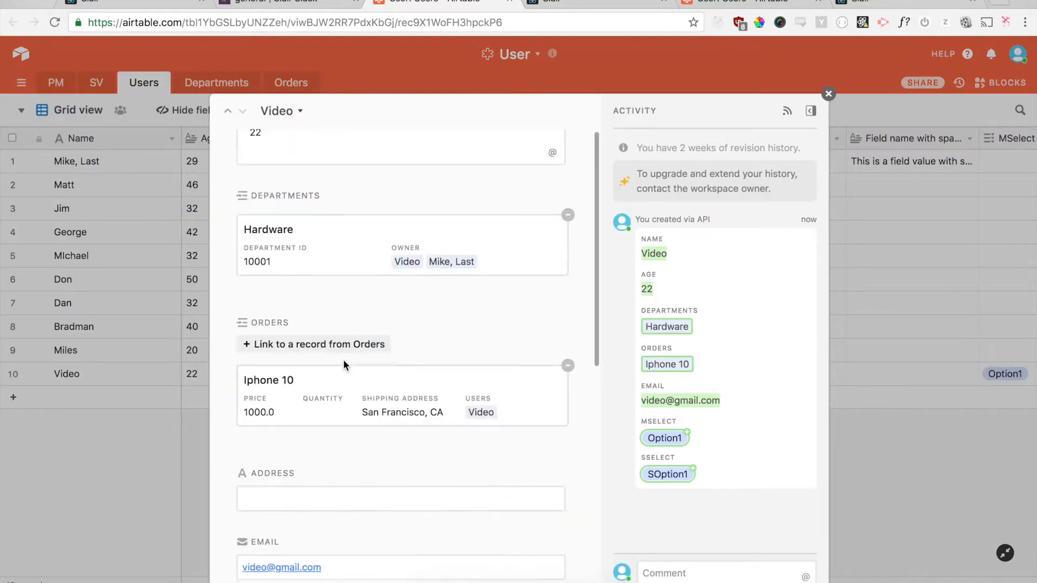
pyautogui.click(298, 290)
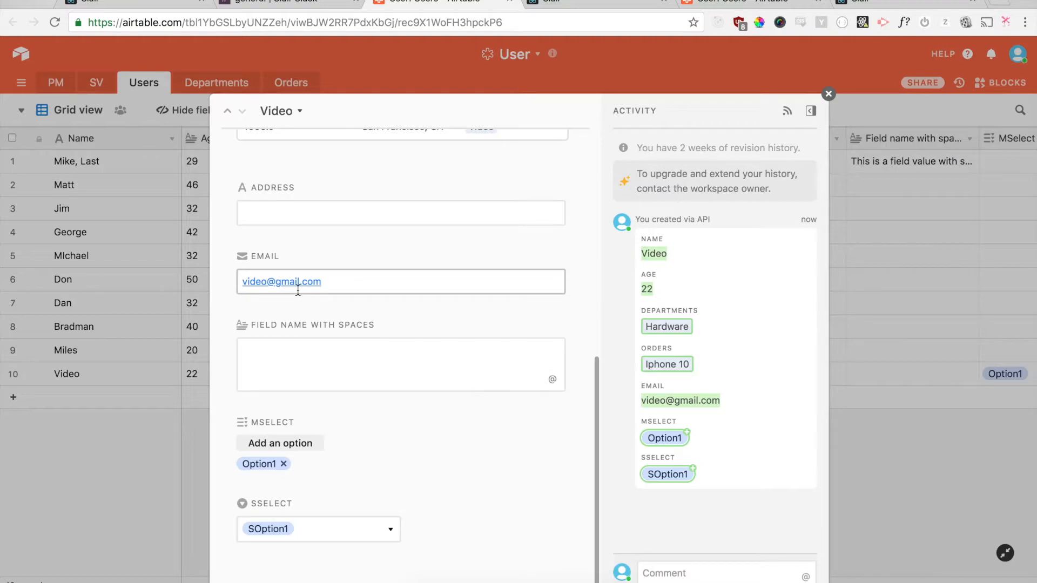
pyautogui.click(828, 94)
pyautogui.click(510, 2)
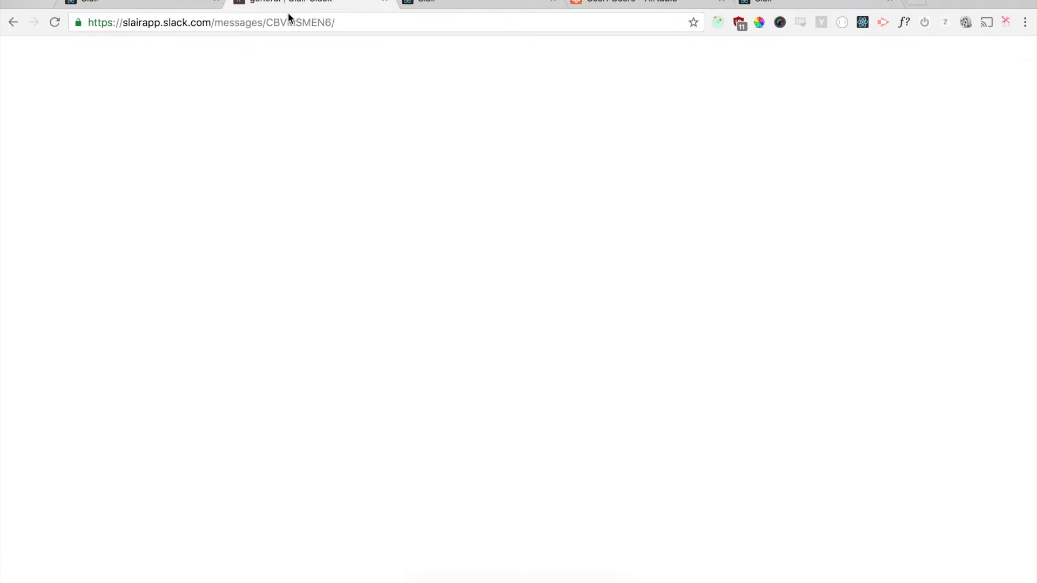
# Step: Send /slair and list all records of the Orders table
pyautogui.click(303, 565)
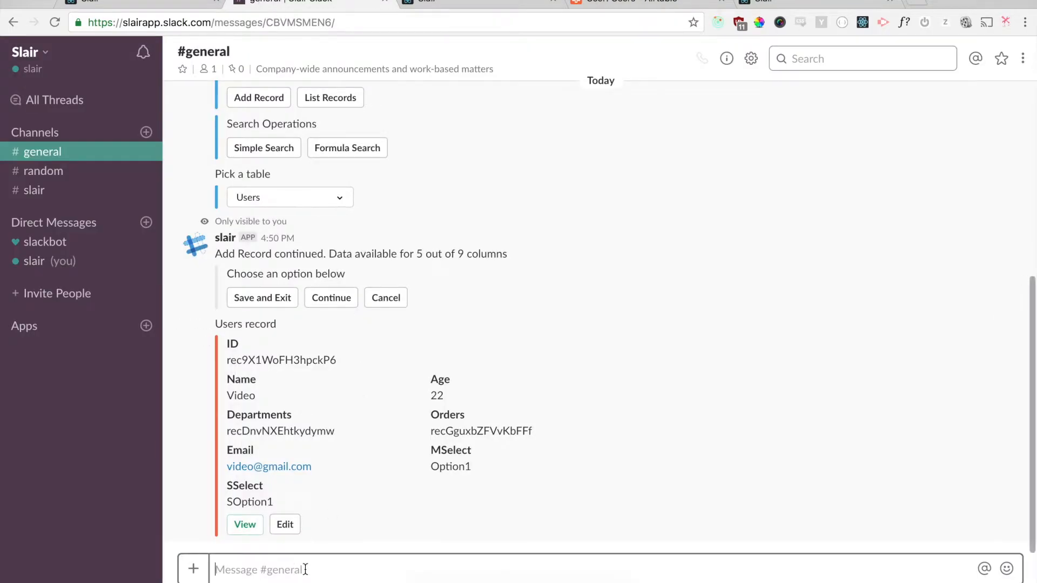
pyautogui.write('/slair')
pyautogui.press('Return')
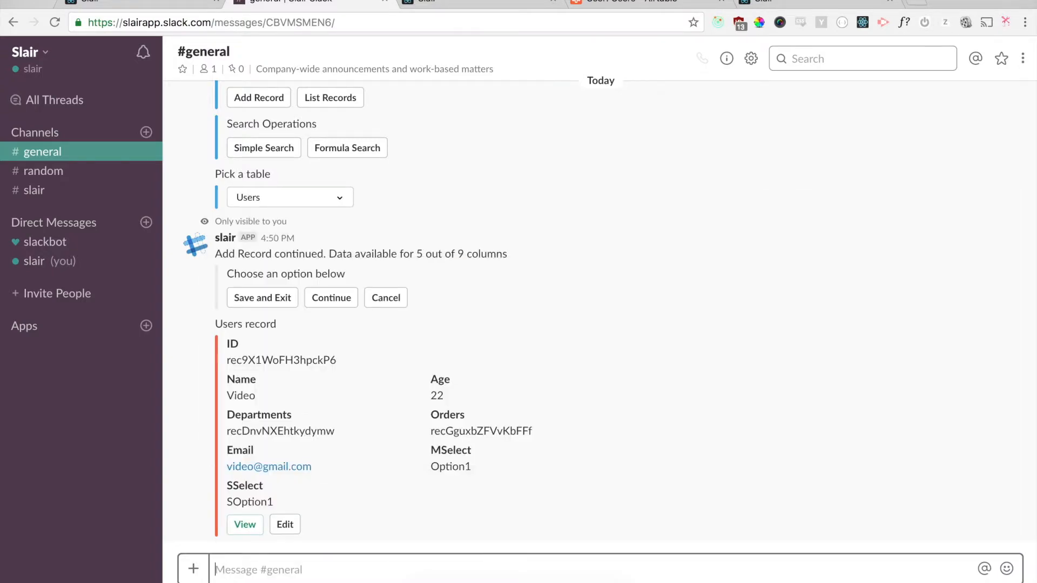
pyautogui.click(332, 475)
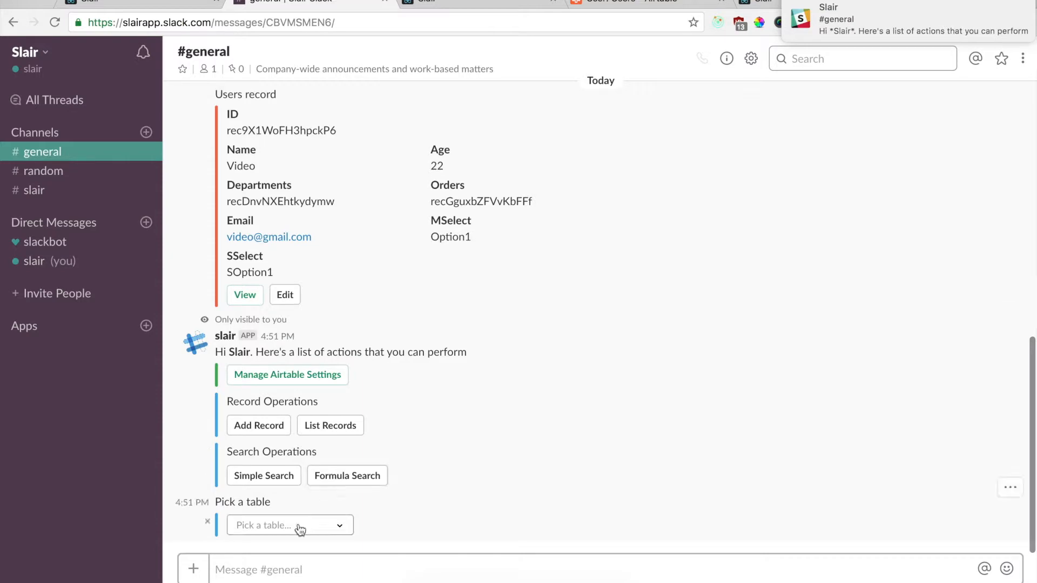
pyautogui.click(299, 528)
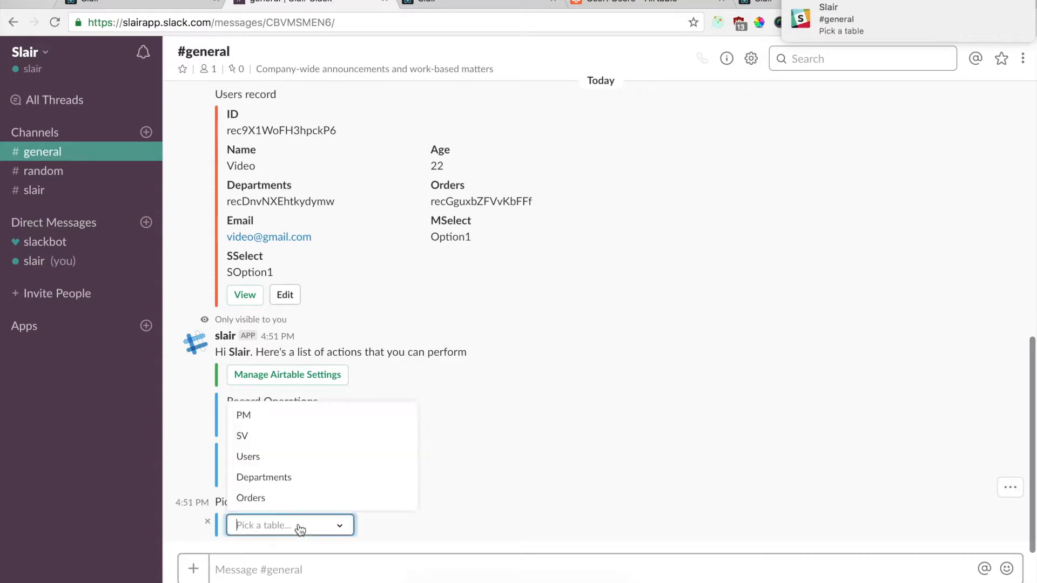
pyautogui.click(286, 495)
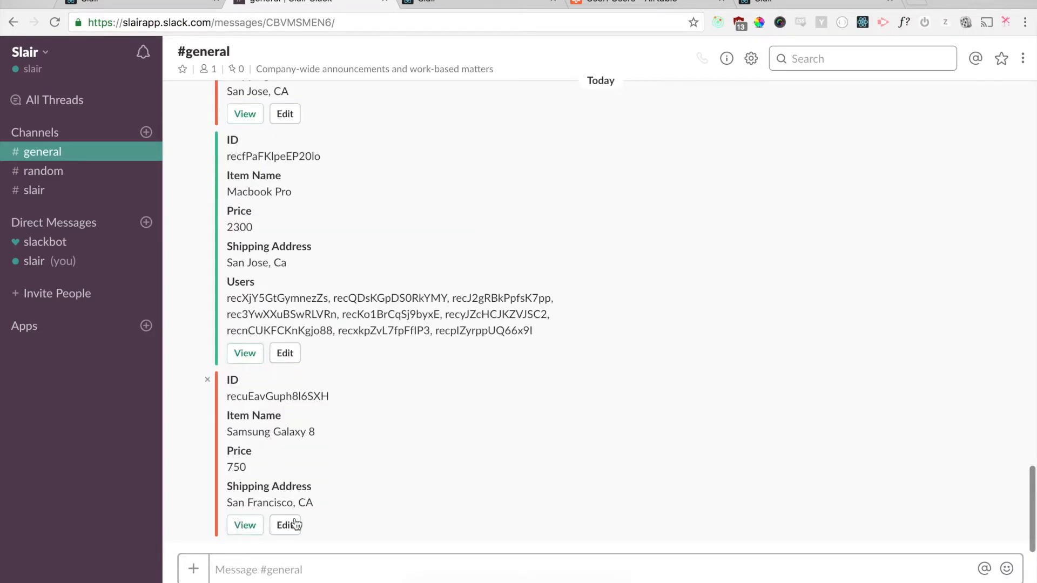
# Step: Open the Samsung Galaxy 8 order in Airtable from its View button
pyautogui.tripleClick(262, 426)
pyautogui.click(331, 426)
pyautogui.click(245, 525)
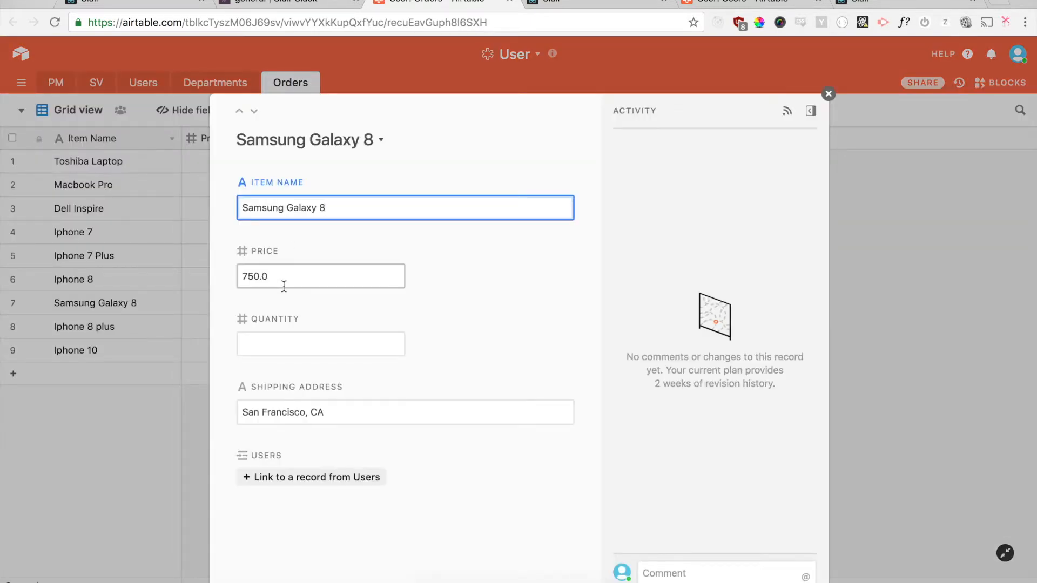
# Step: Close the Samsung Galaxy 8 record after checking its 750.0 price and San Francisco, CA address
pyautogui.click(828, 94)
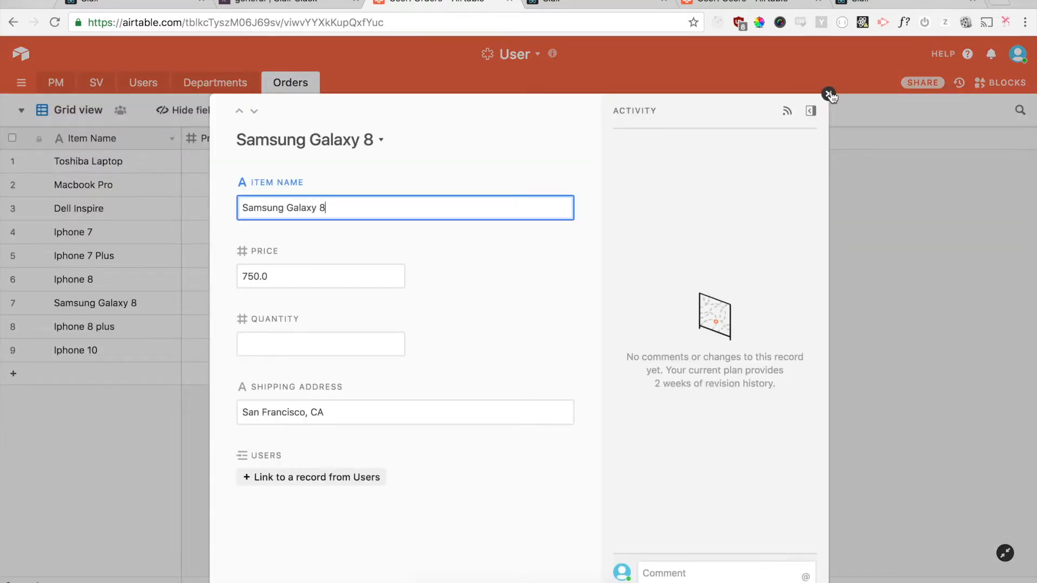
# Step: Back in Slack, send /slair and start a Simple Search on the Users table
pyautogui.click(509, 1)
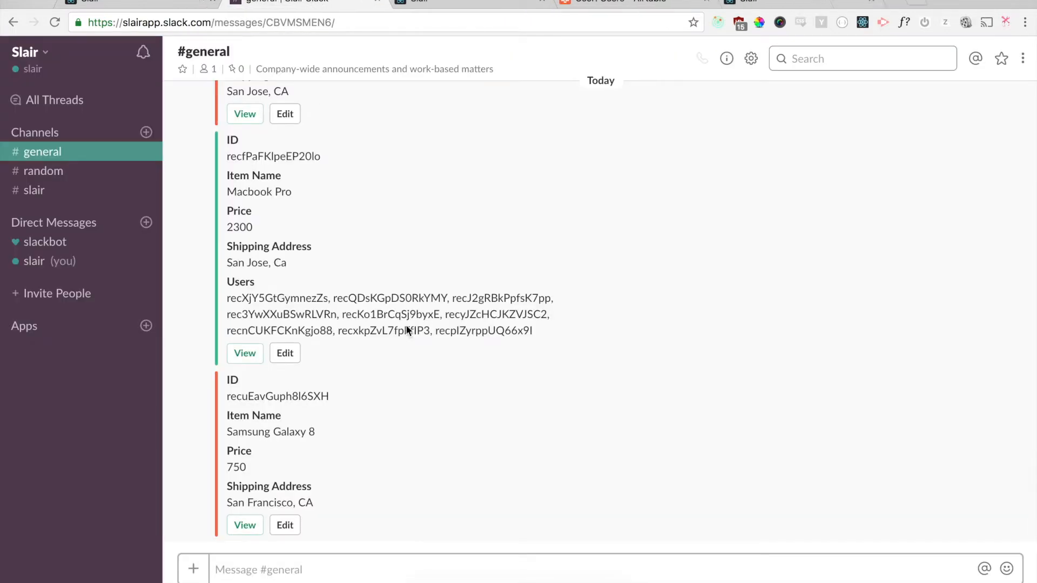
pyautogui.write('/slair')
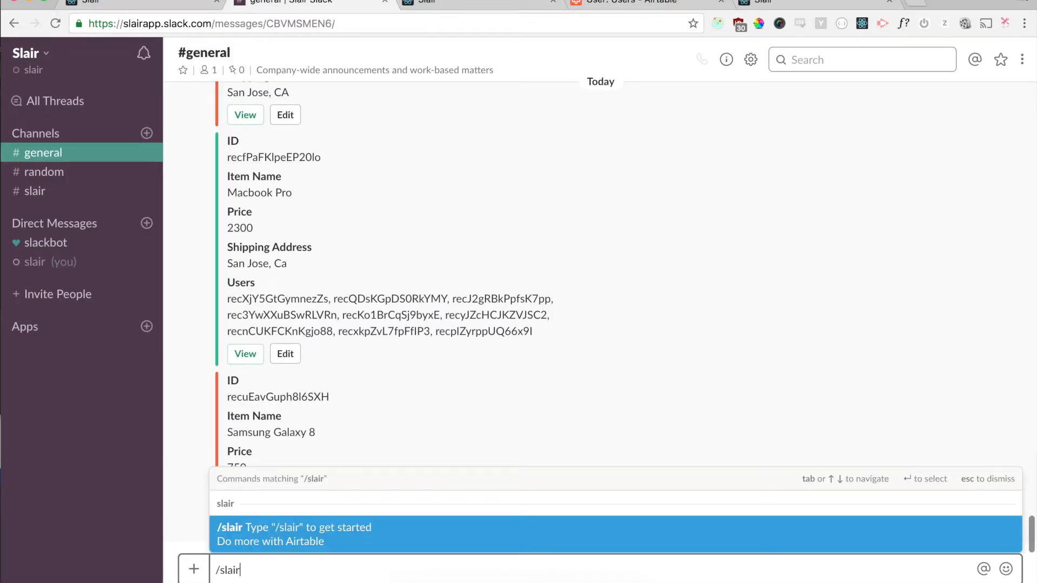
pyautogui.press('Return')
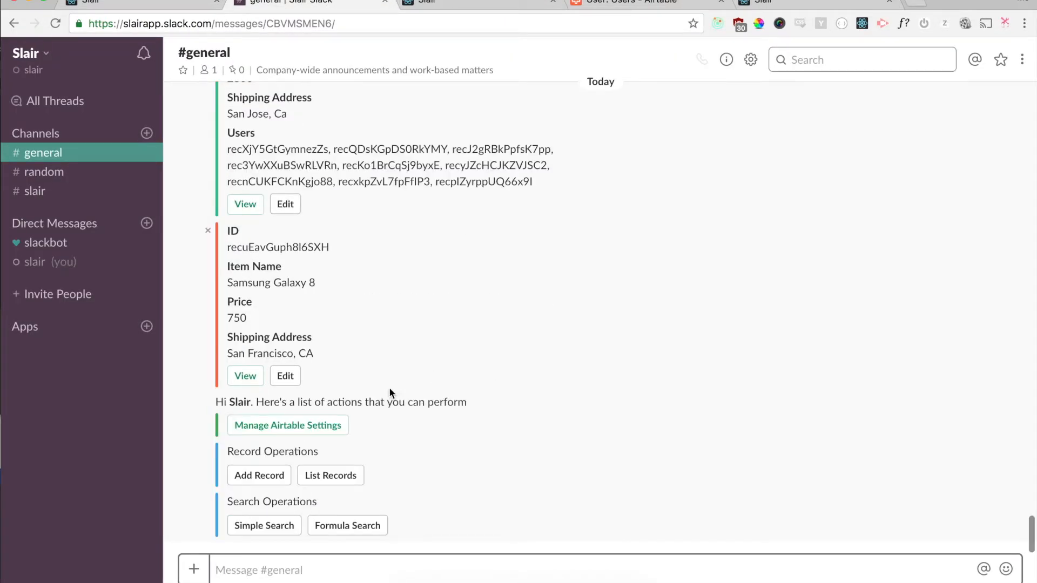
pyautogui.click(255, 527)
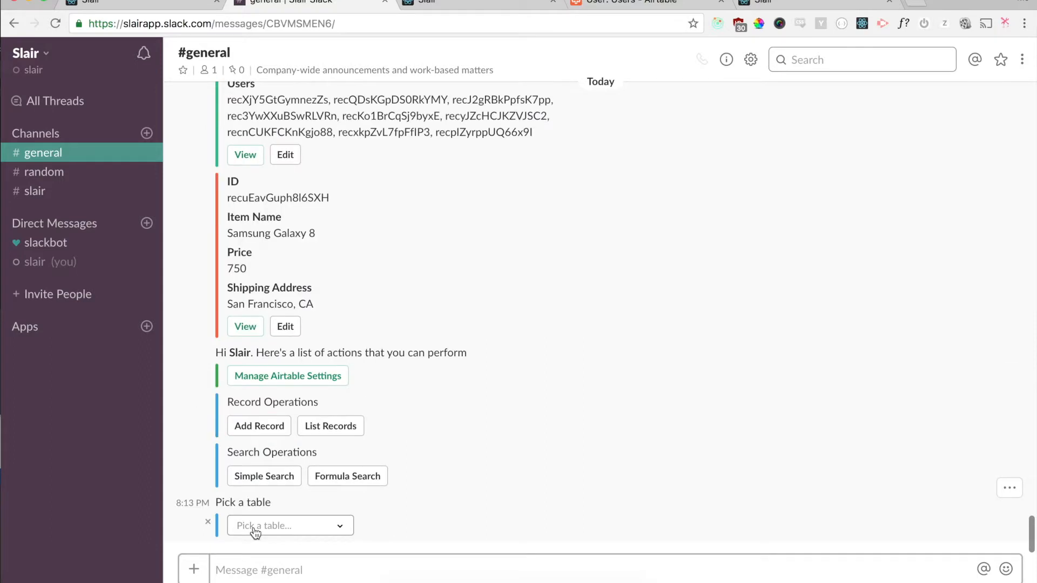
pyautogui.click(284, 527)
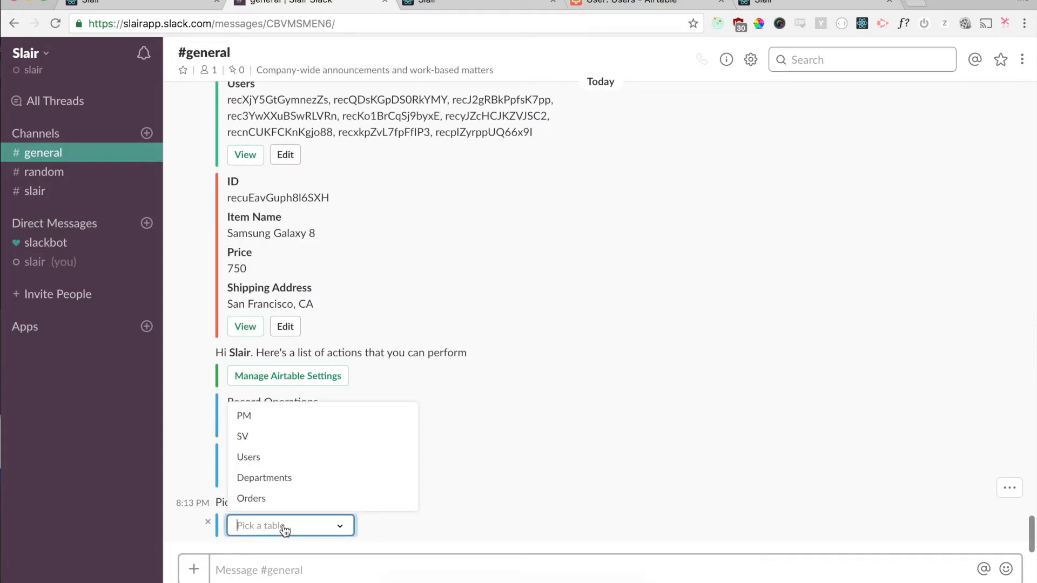
pyautogui.click(297, 458)
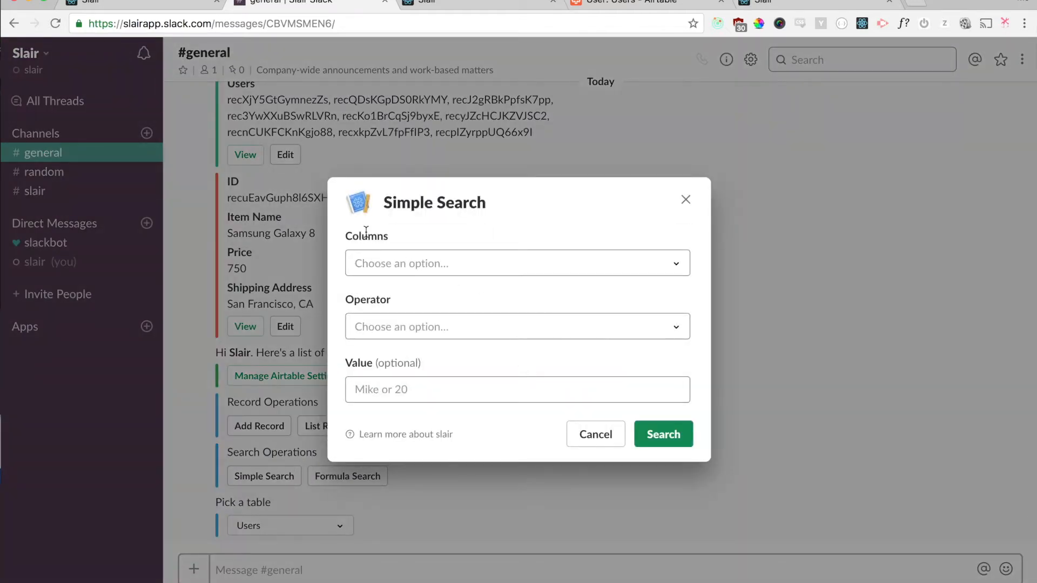
# Step: Search with Columns Name, Operator = and Value 'Video'
pyautogui.doubleClick(367, 240)
pyautogui.click(421, 238)
pyautogui.click(529, 334)
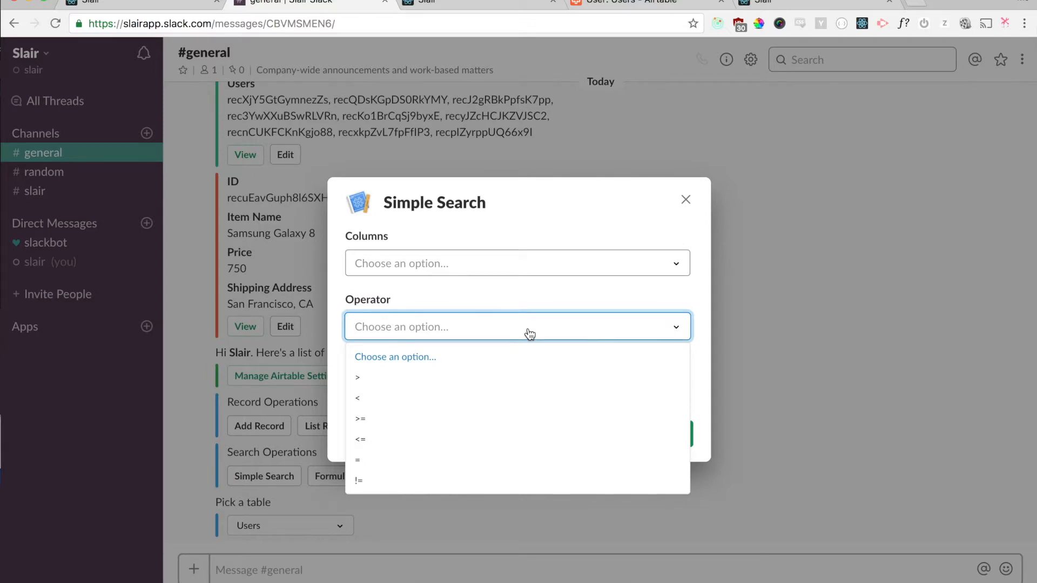
pyautogui.click(530, 334)
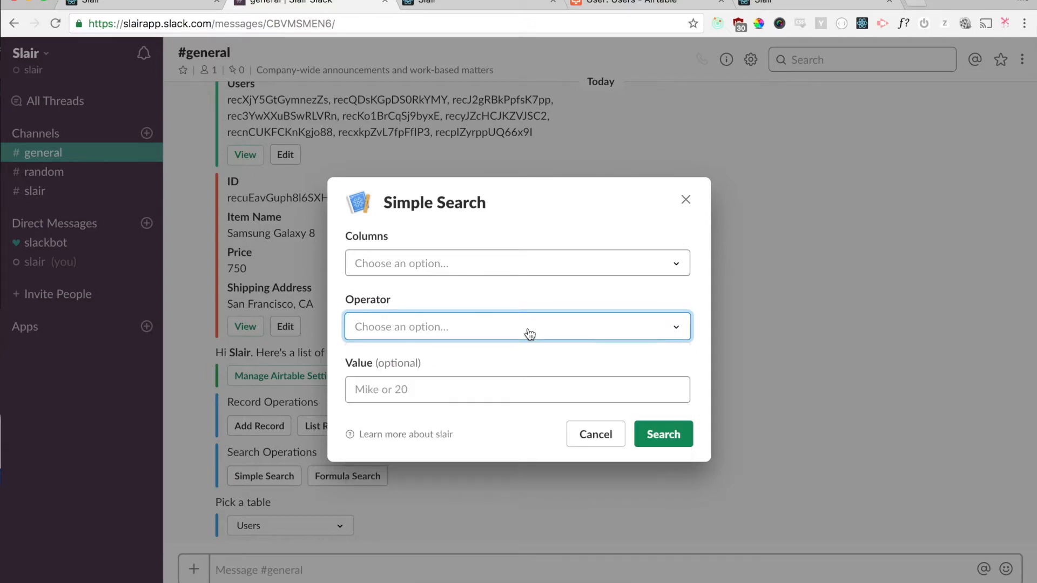
pyautogui.click(418, 267)
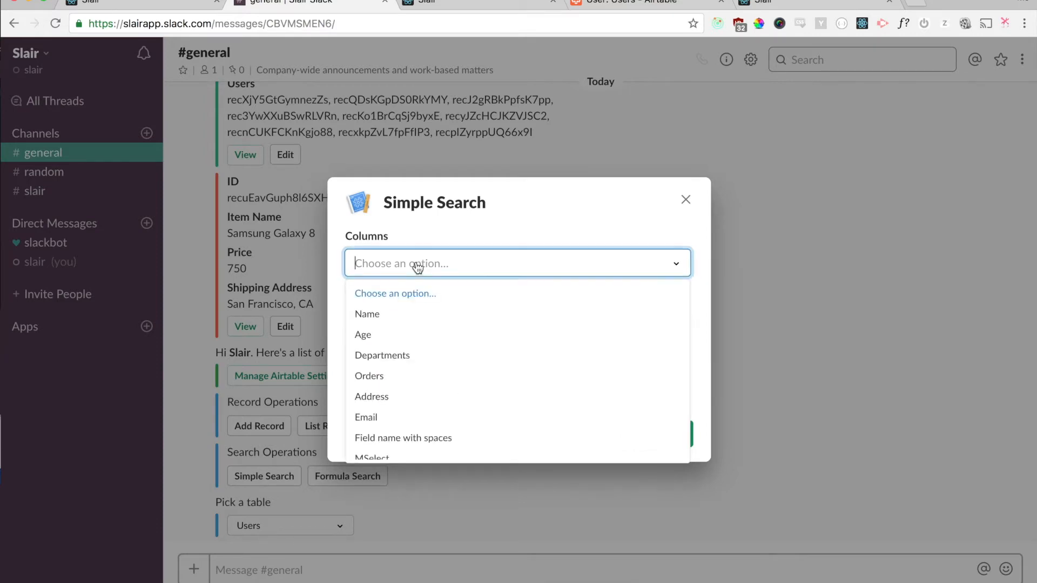
pyautogui.click(417, 323)
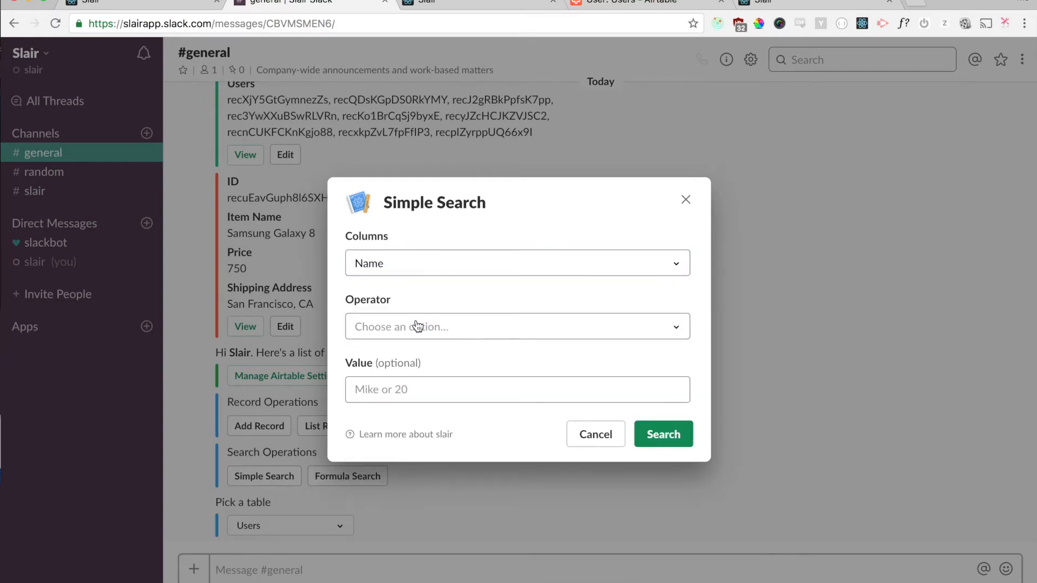
pyautogui.click(418, 327)
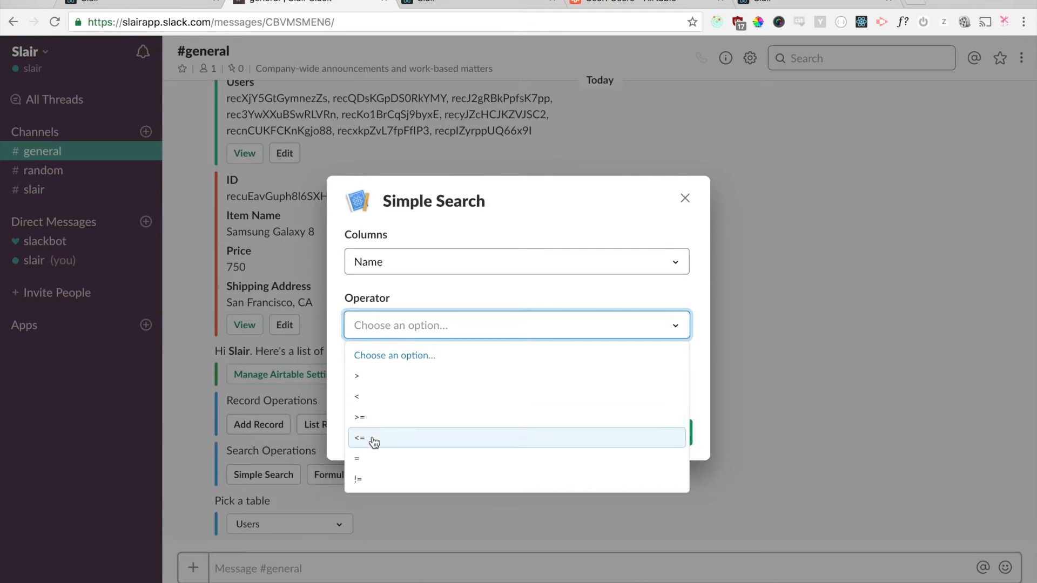
pyautogui.click(368, 465)
pyautogui.click(363, 387)
pyautogui.write('Video')
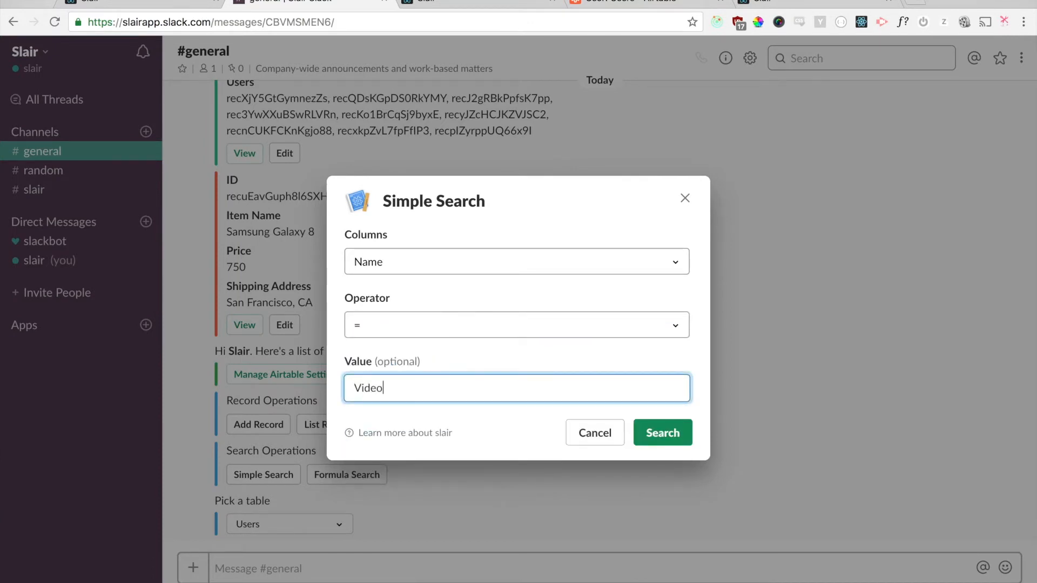
pyautogui.click(663, 433)
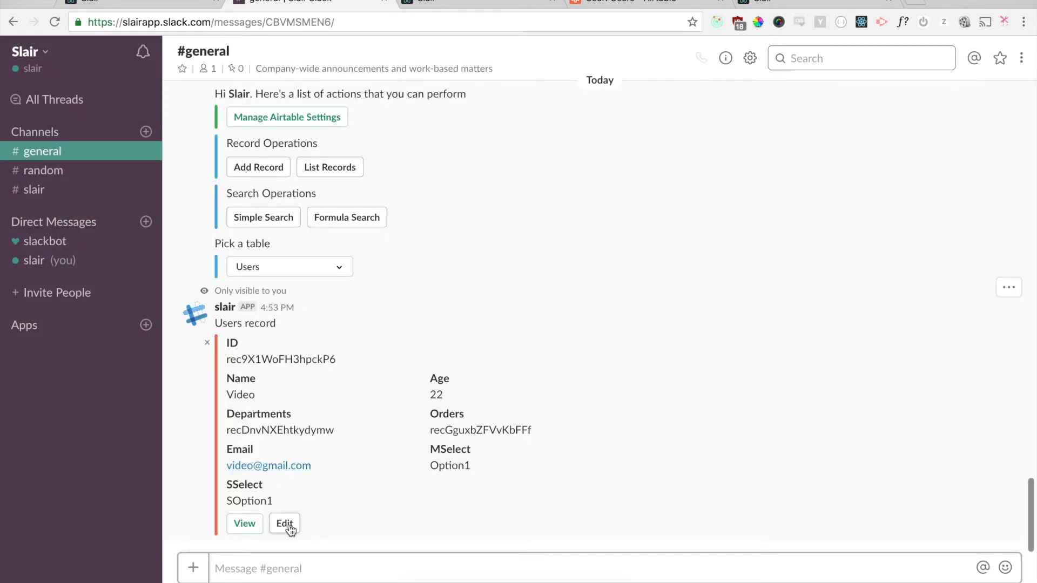
# Step: Send /slair and start another Simple Search on the Users table
pyautogui.click(298, 556)
pyautogui.write('/slair')
pyautogui.press('Return')
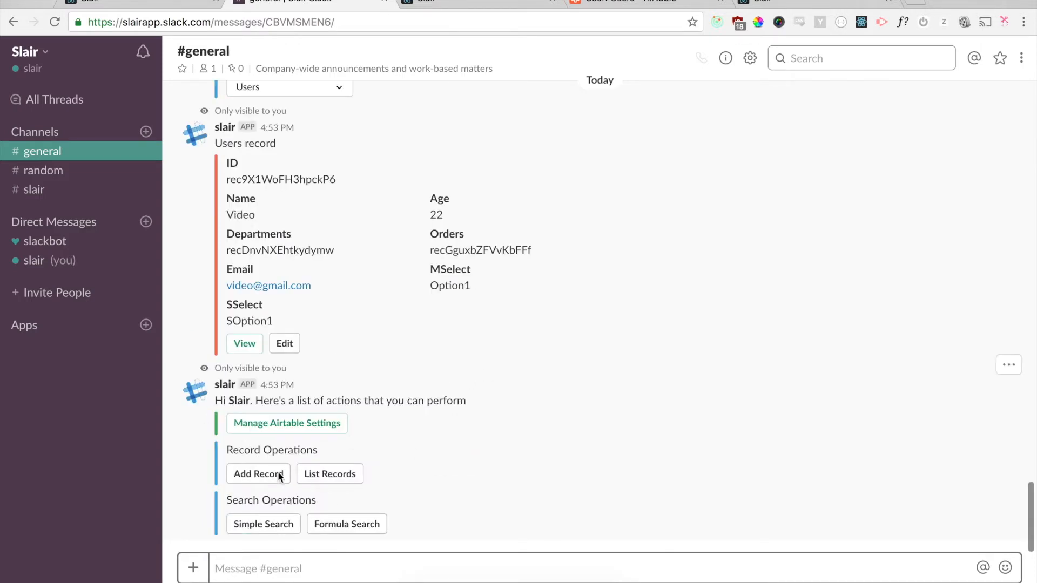
pyautogui.click(277, 524)
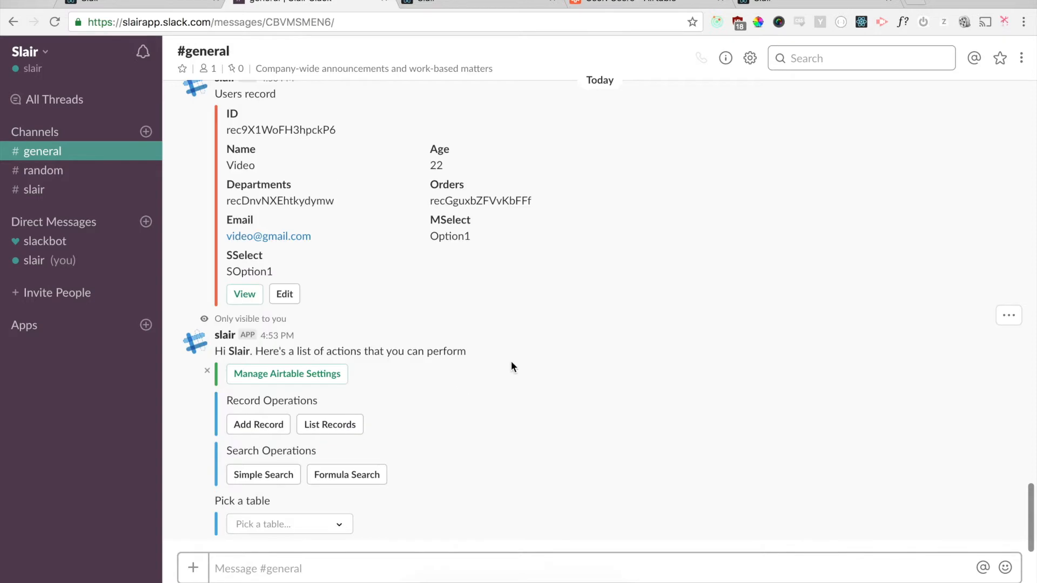
pyautogui.click(285, 534)
pyautogui.click(287, 454)
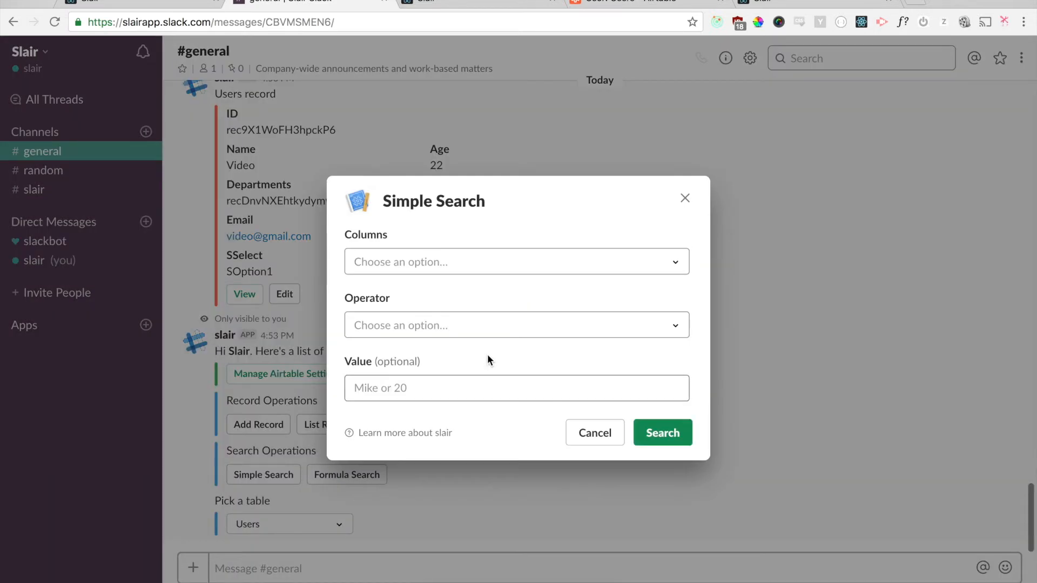
# Step: Search Users for Age < 30 and browse the matching records
pyautogui.click(447, 264)
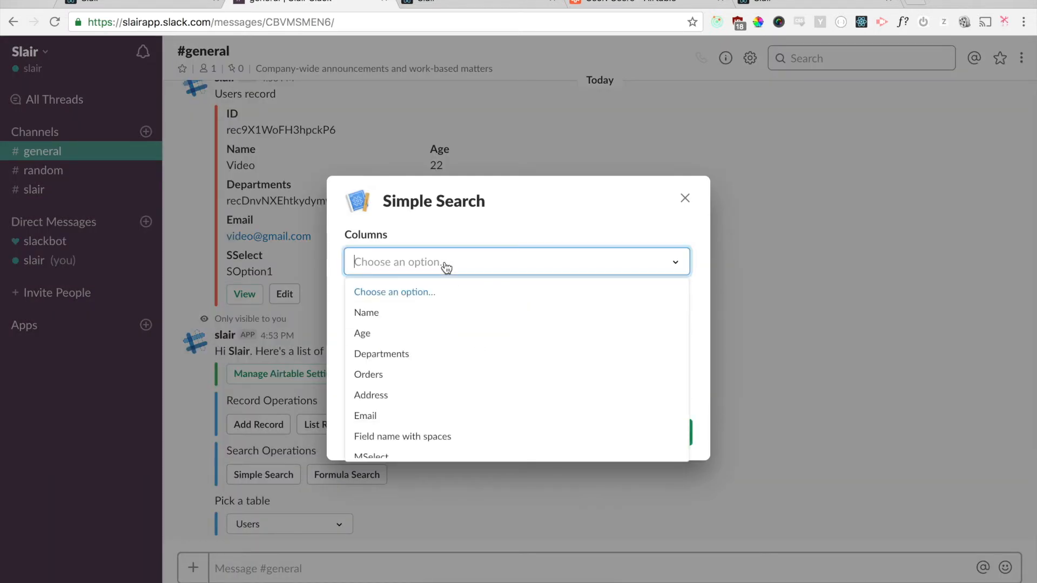
pyautogui.click(421, 339)
pyautogui.click(398, 326)
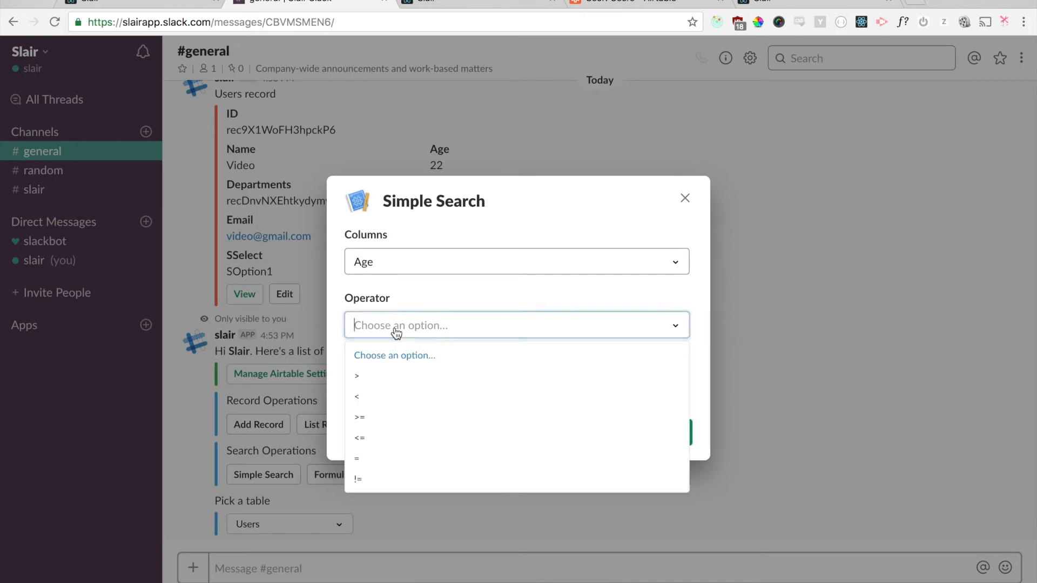
pyautogui.click(392, 381)
pyautogui.click(401, 387)
pyautogui.click(663, 434)
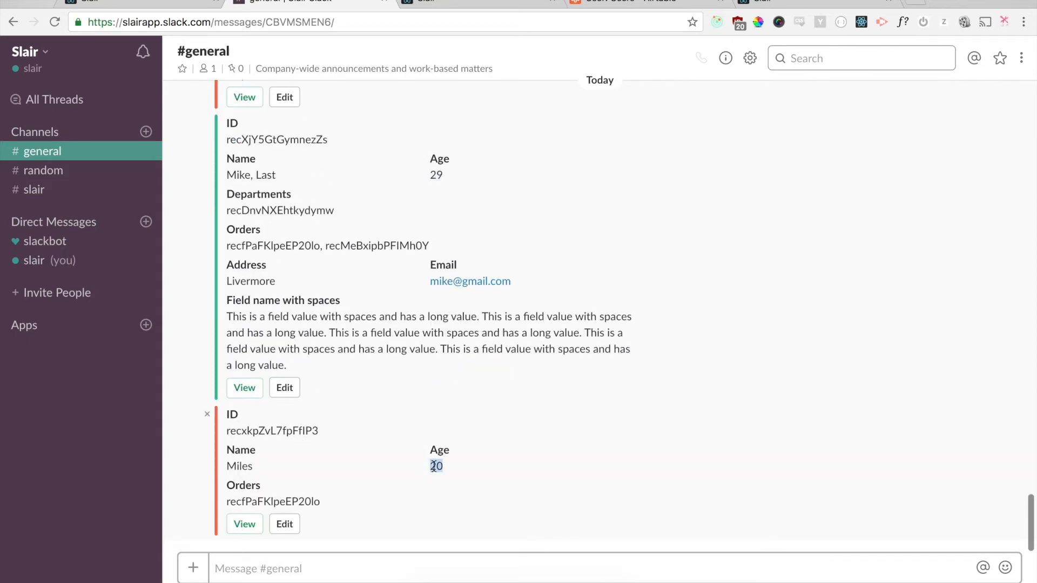
pyautogui.scroll(5, 436, 471)
pyautogui.scroll(-5, 436, 233)
# Step: Send /slair again to bring up the Slair actions
pyautogui.click(401, 576)
pyautogui.write('/slair')
pyautogui.press('Return')
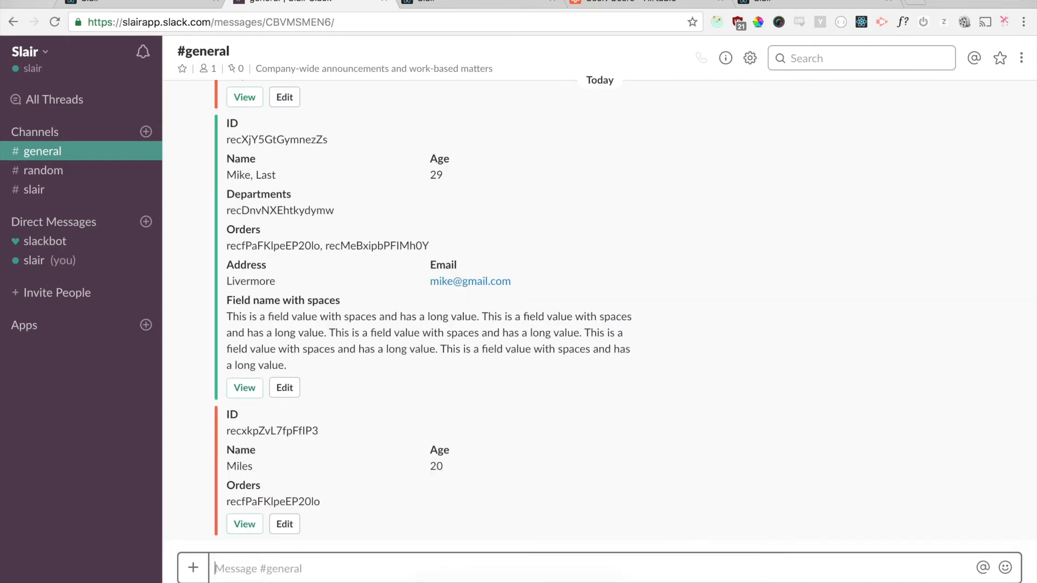
# Step: Run a formula search on the Users table with FIND({Name}, "Video")
pyautogui.click(365, 526)
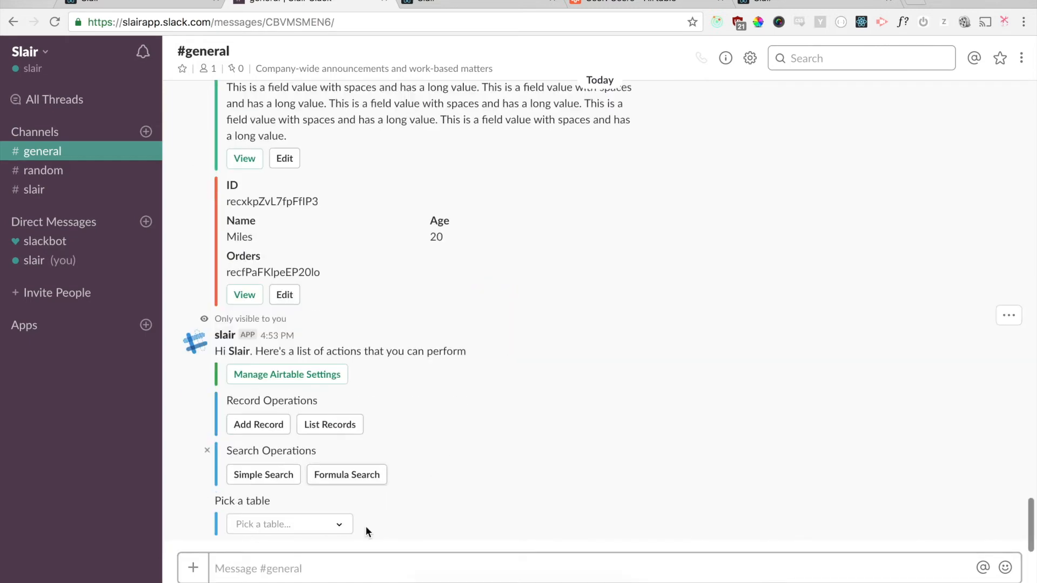
pyautogui.click(305, 527)
pyautogui.click(307, 455)
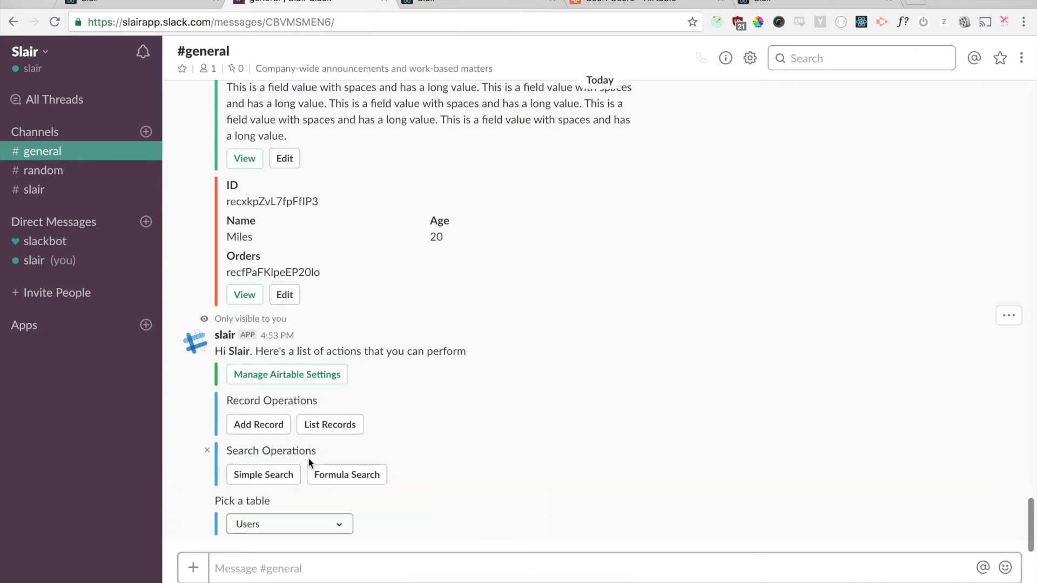
pyautogui.write('()')
pyautogui.write('FIND()')
pyautogui.press('Left')
pyautogui.write('{}')
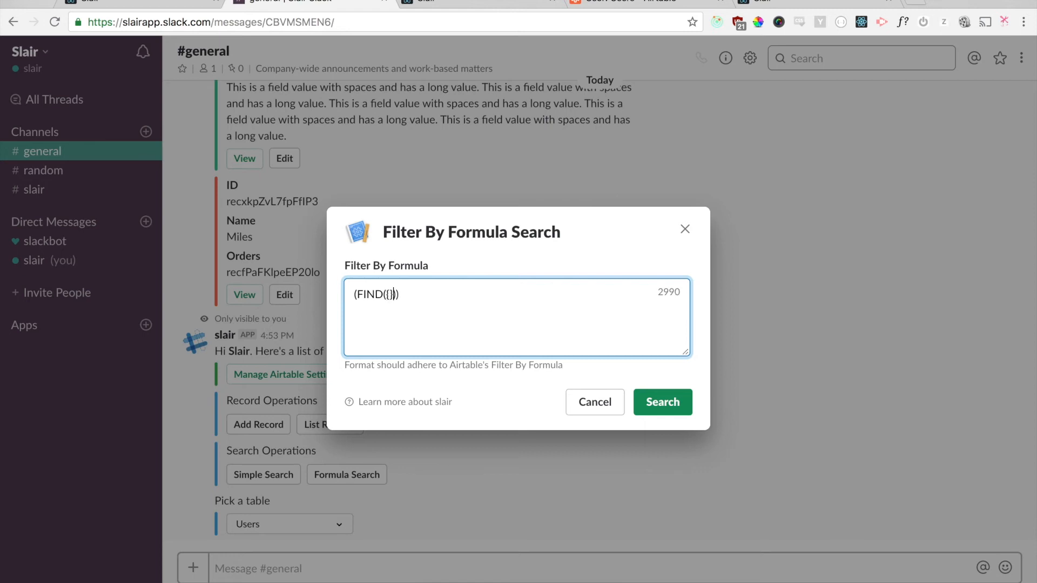
pyautogui.write('Name')
pyautogui.press('Right')
pyautogui.write(', "')
pyautogui.write('"')
pyautogui.write('Video')
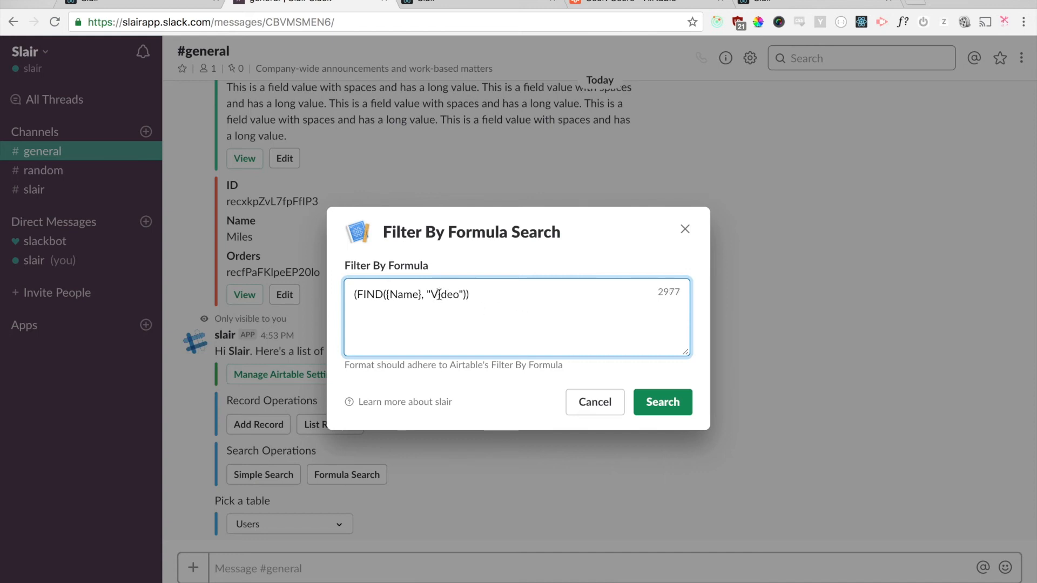
pyautogui.click(655, 402)
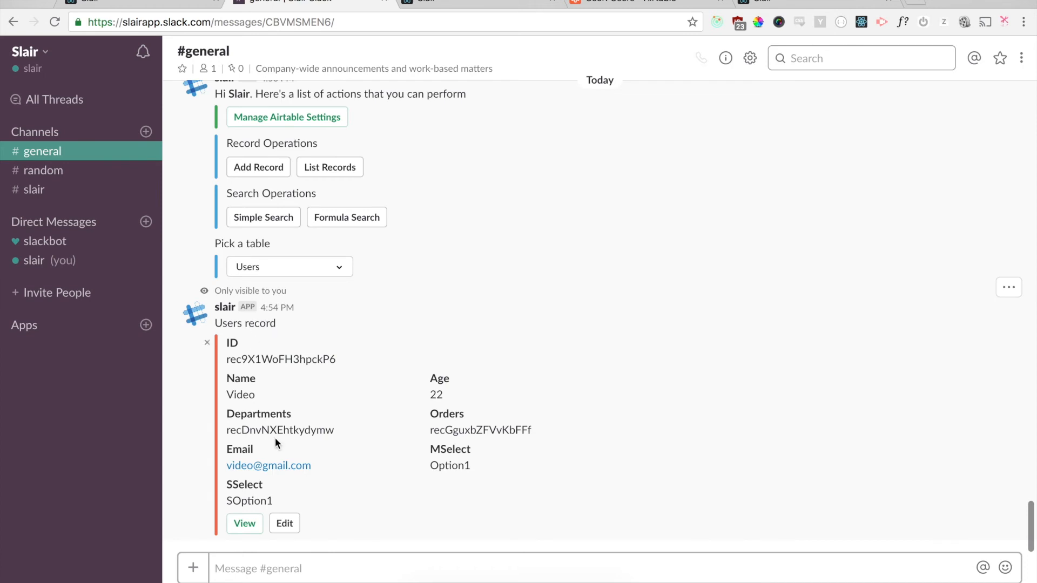
# Step: Cross-check Airtable, then try editing the Video record and read the 'Unsupported Operation' reply
pyautogui.click(617, 1)
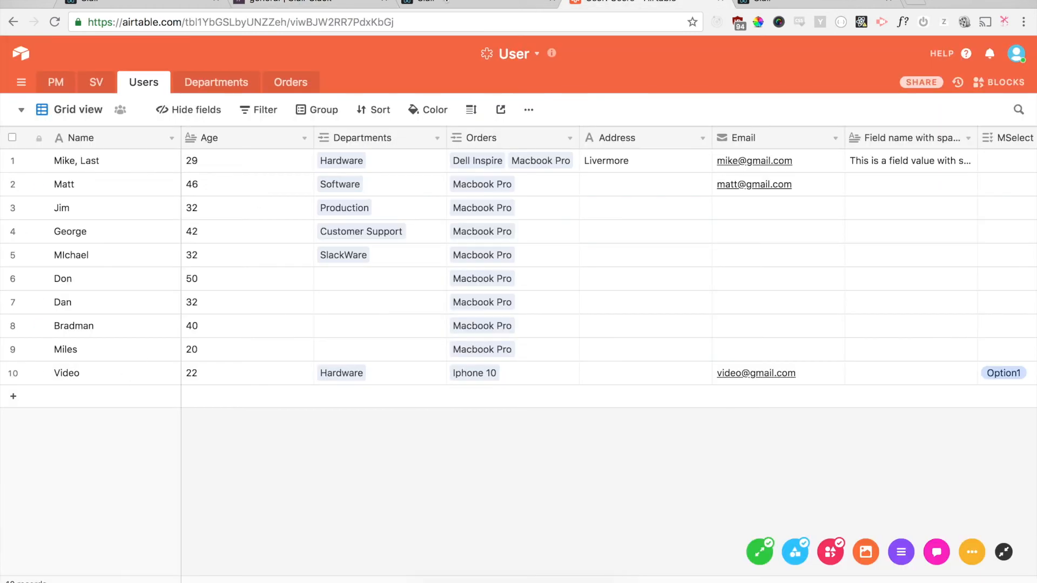
pyautogui.click(348, 3)
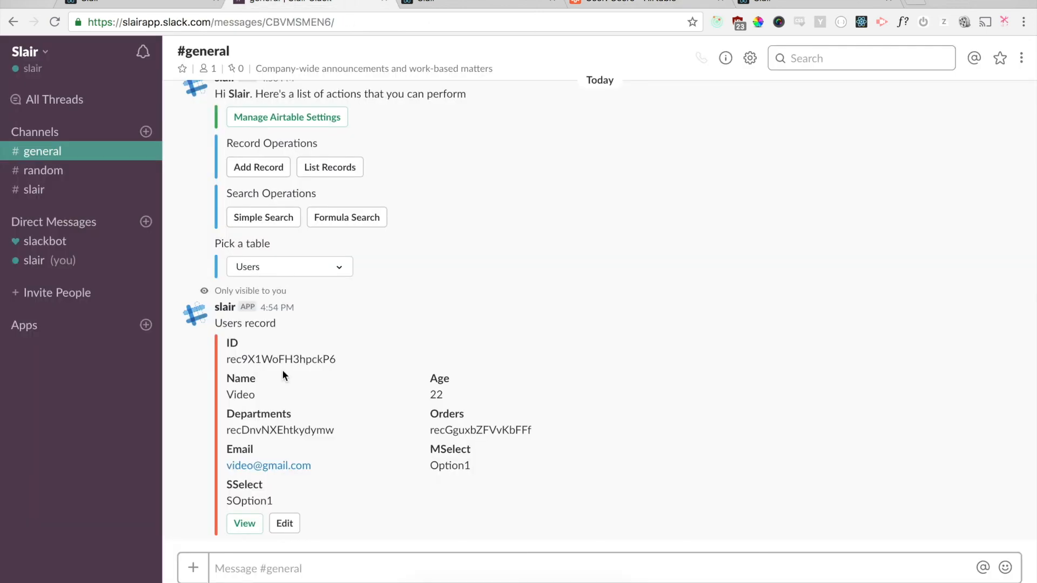
pyautogui.click(283, 522)
pyautogui.doubleClick(239, 506)
pyautogui.tripleClick(239, 506)
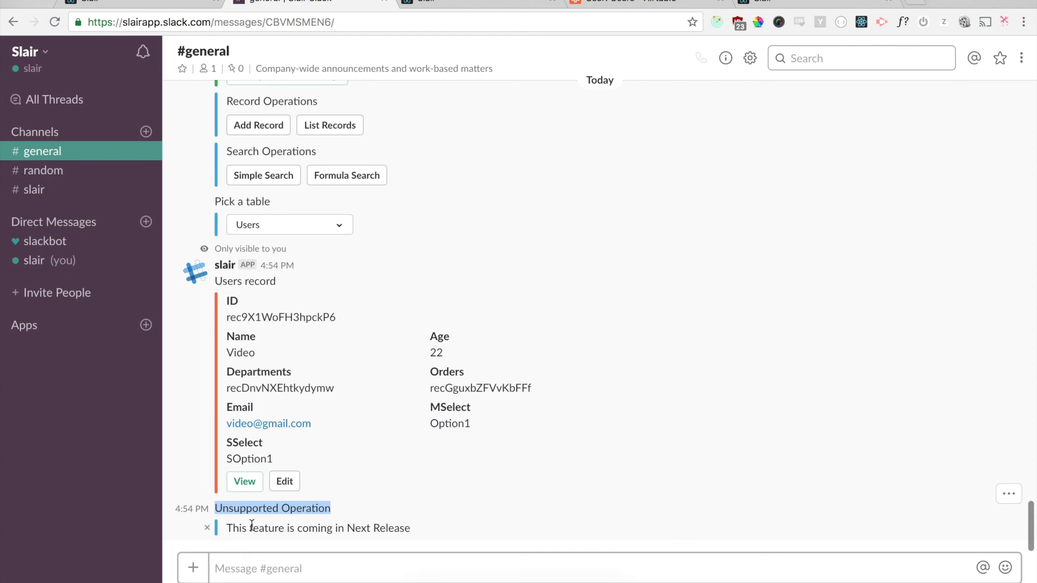
pyautogui.tripleClick(252, 526)
pyautogui.click(333, 561)
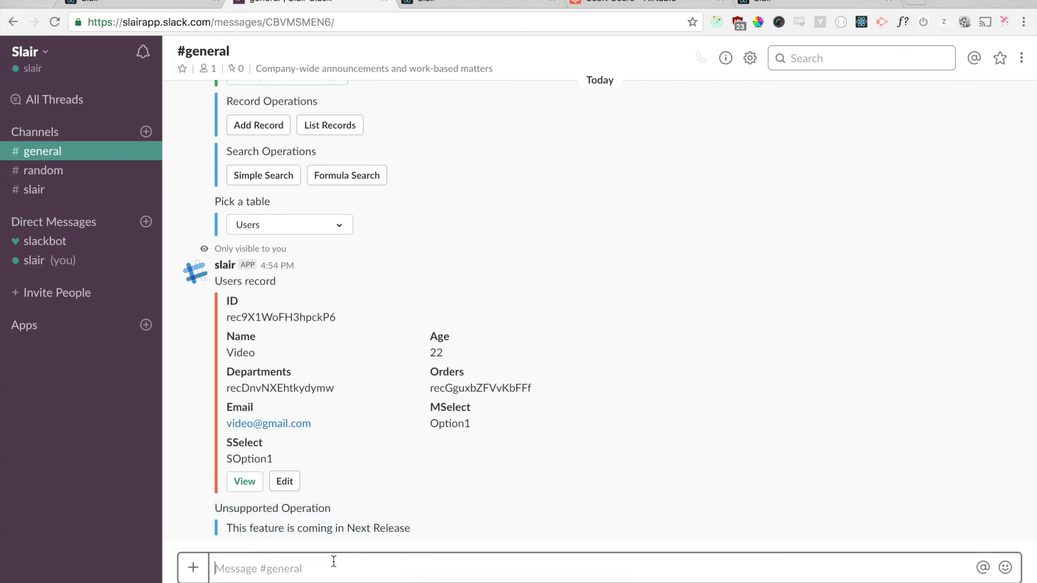